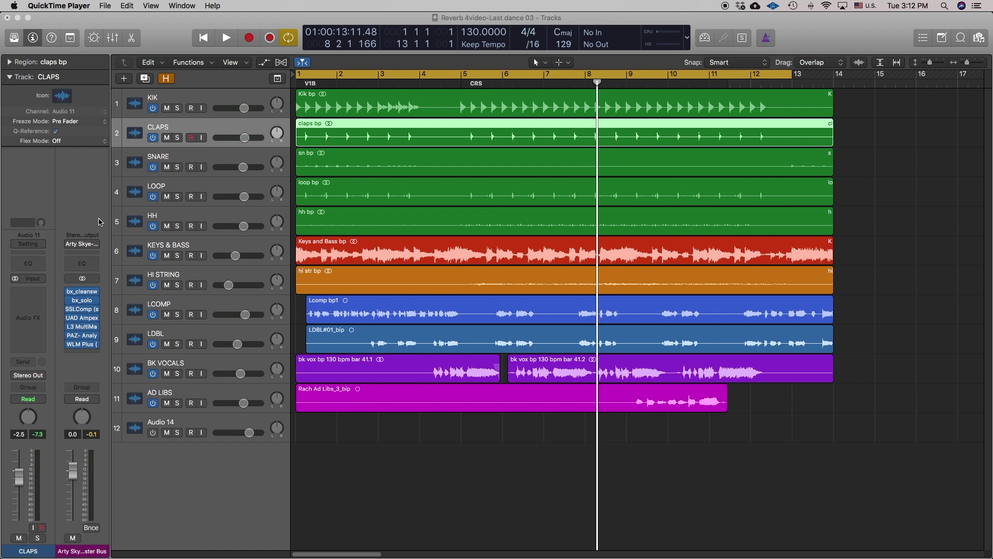
Step: Start playback and send CLAPS to Bus 1, creating the Aux 1 return
left_click(293, 177)
key("space")
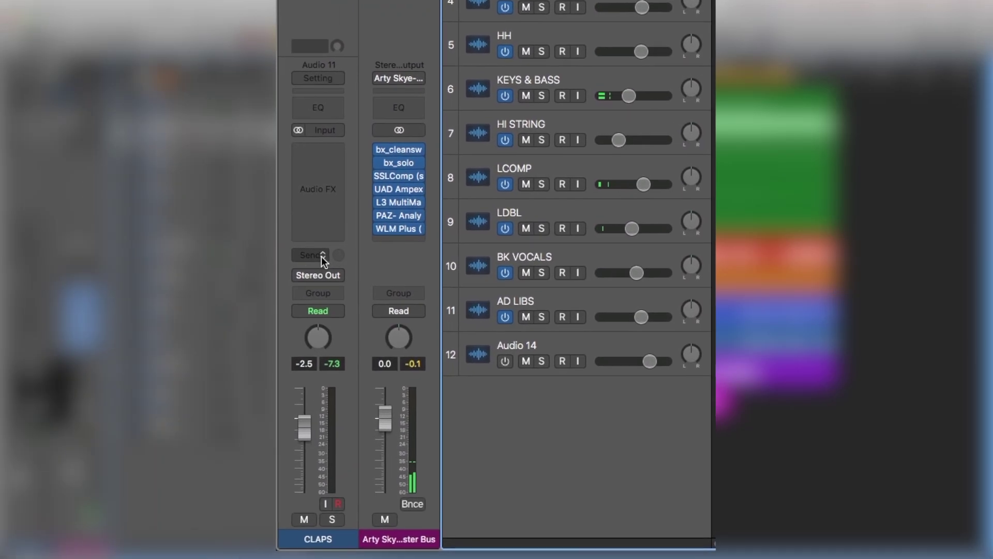
left_click(322, 255)
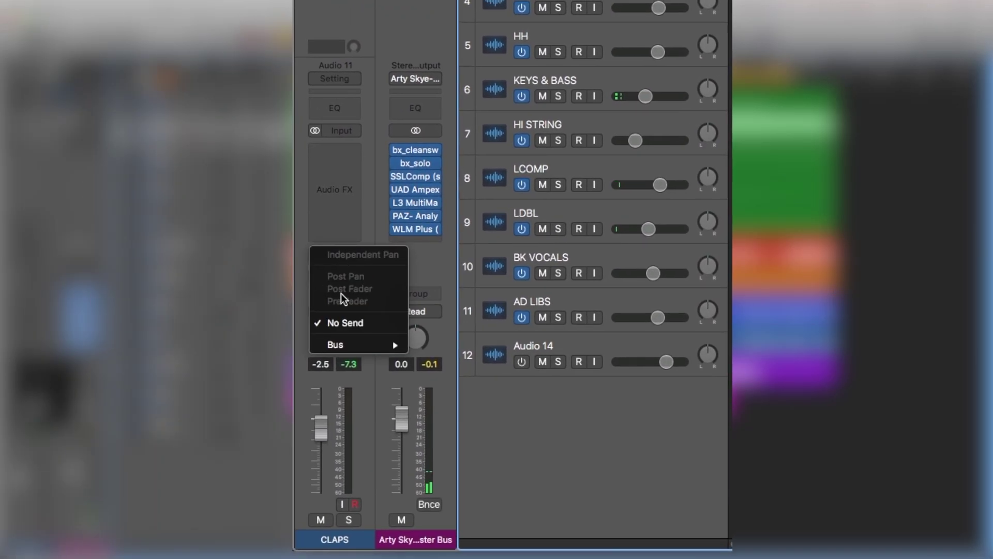
mouse_move(331, 344)
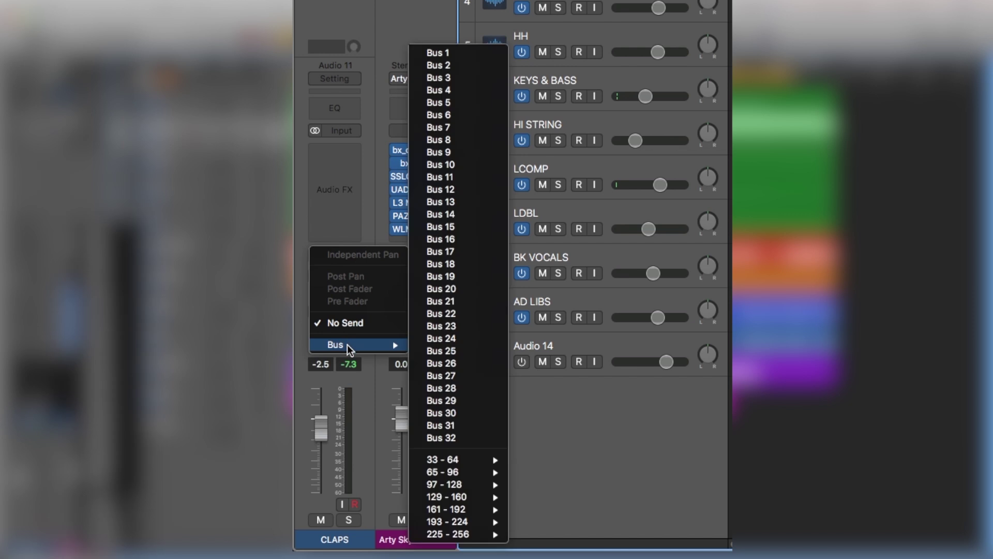
left_click(467, 53)
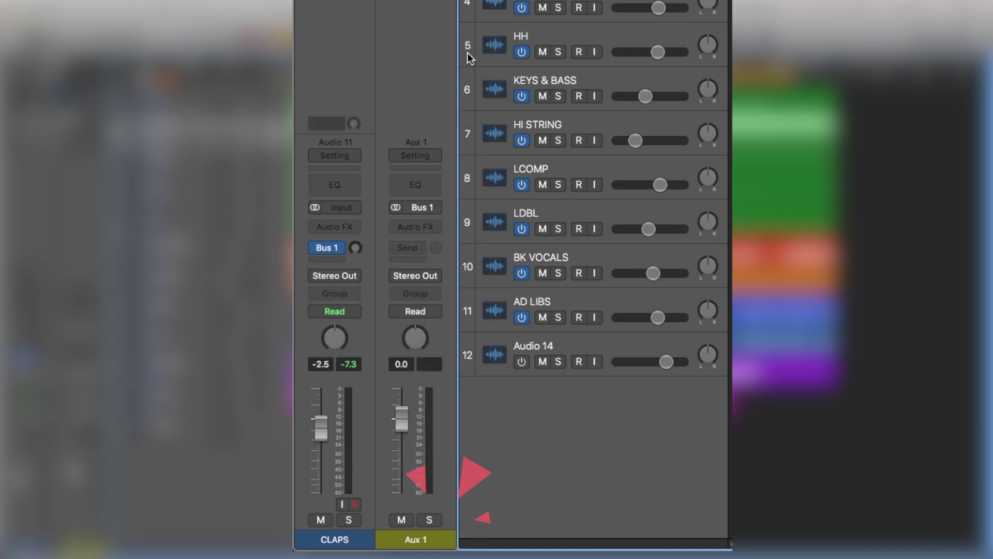
Step: Insert a stereo ChromaVerb reverb on Aux 1
left_click(434, 227)
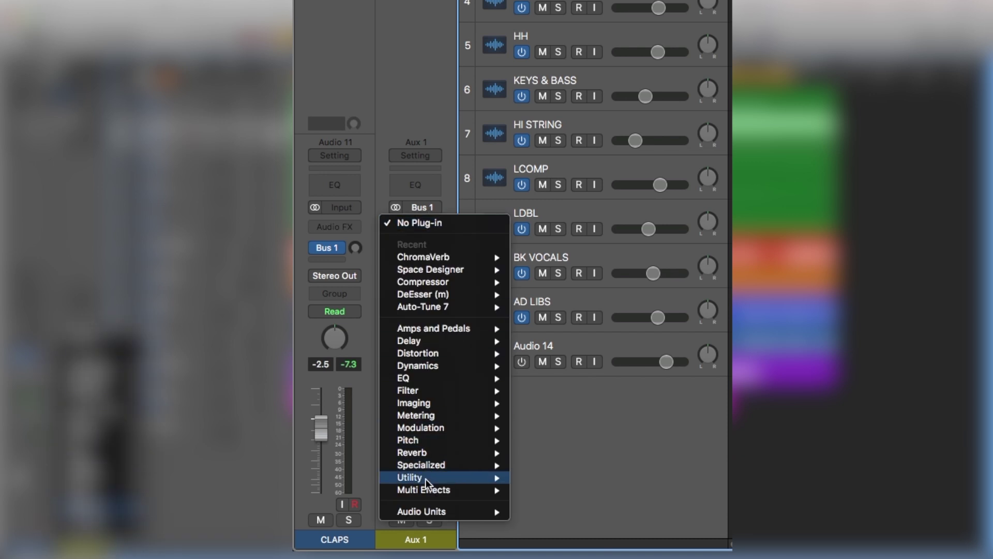
mouse_move(437, 454)
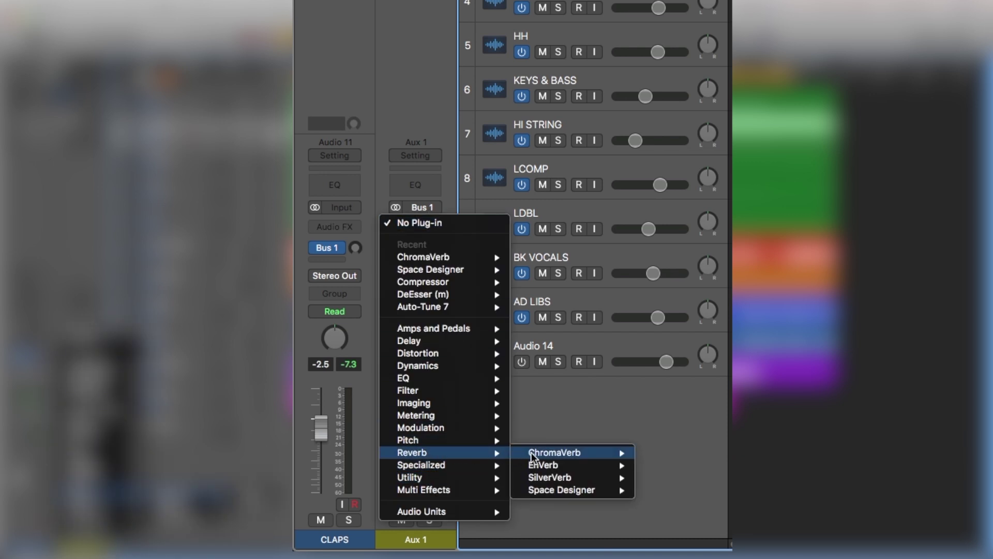
mouse_move(544, 454)
left_click(669, 454)
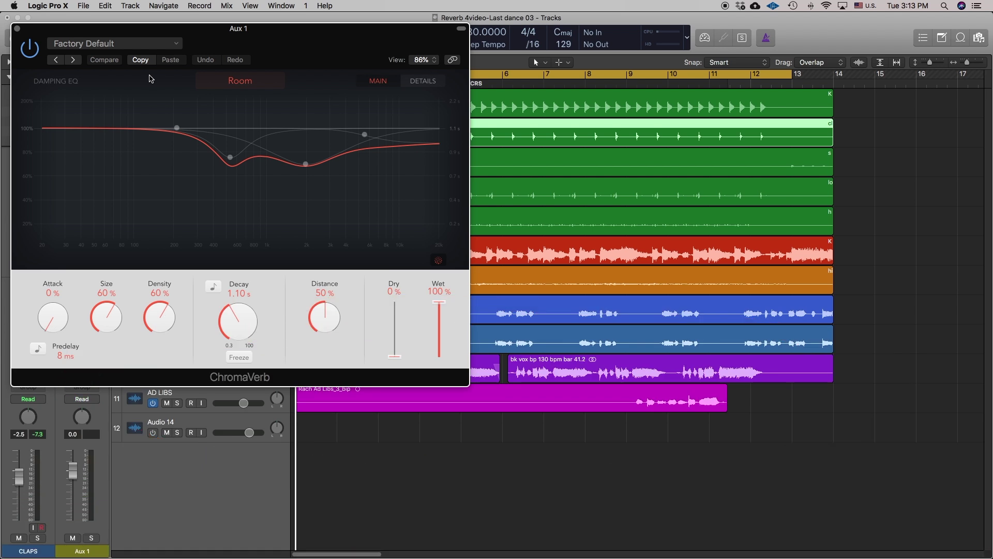
Step: Solo CLAPS, play, raise its Bus 1 send to -12.4, and start the cycle at bar 5
left_click_drag(139, 29, 419, 124)
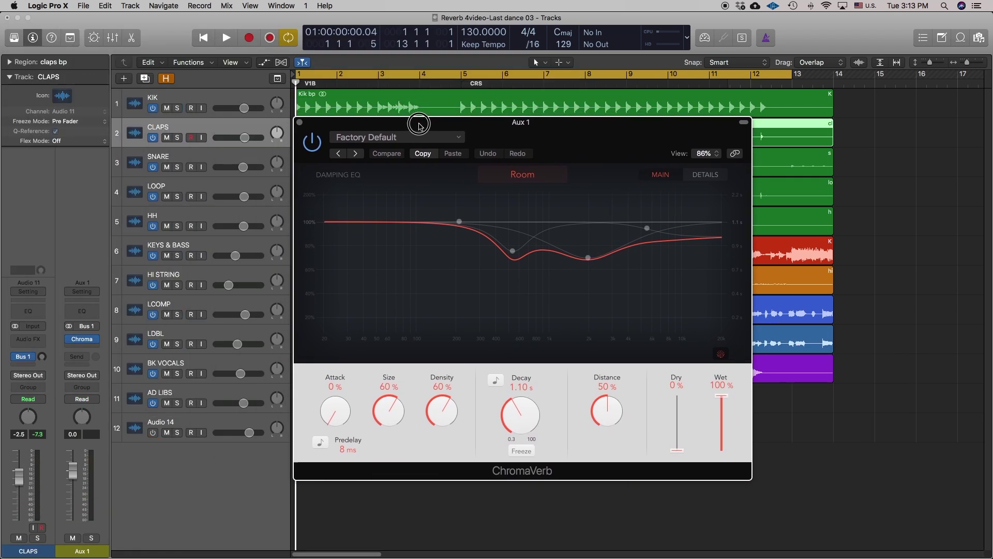
key("space")
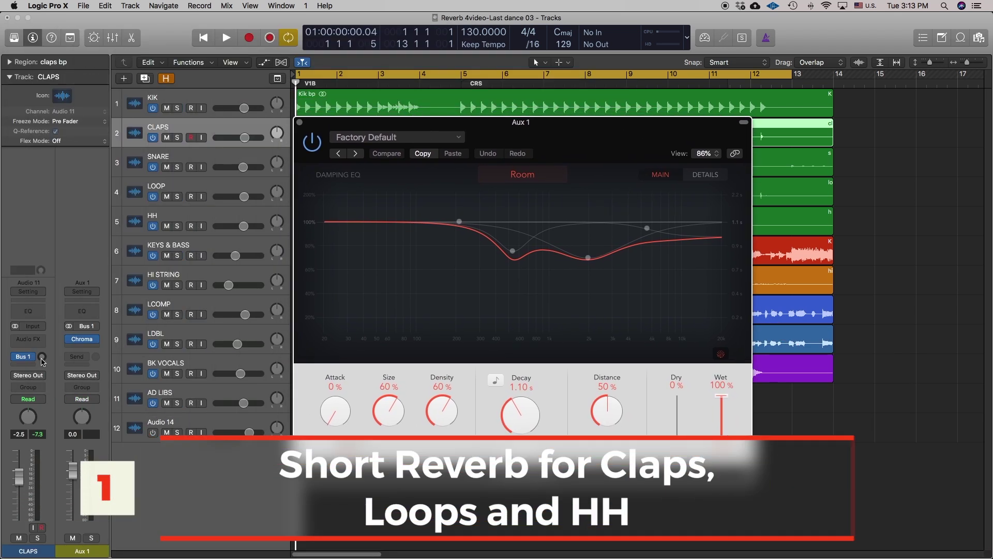
key("s")
left_click_drag(42, 358, 41, 316)
left_click_drag(297, 74, 463, 87)
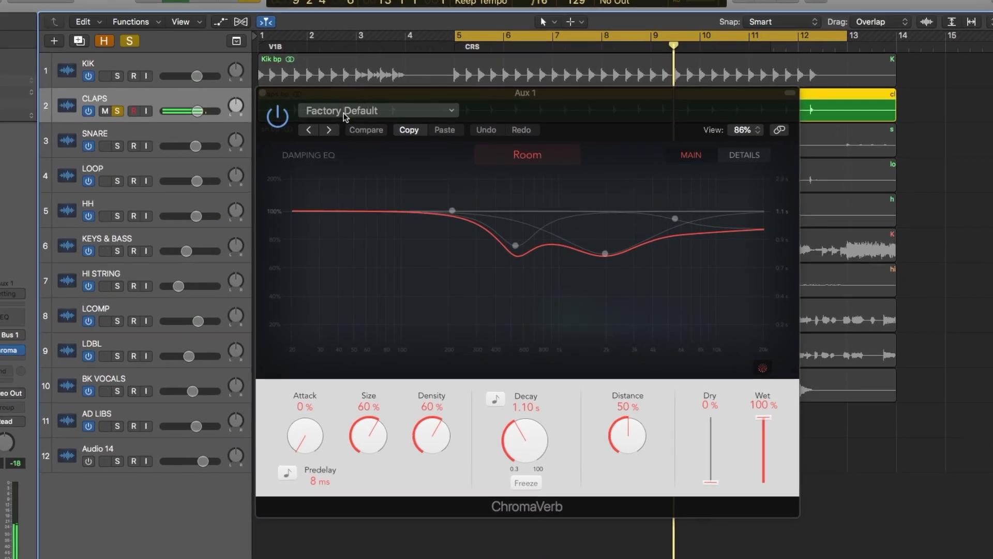
left_click(341, 124)
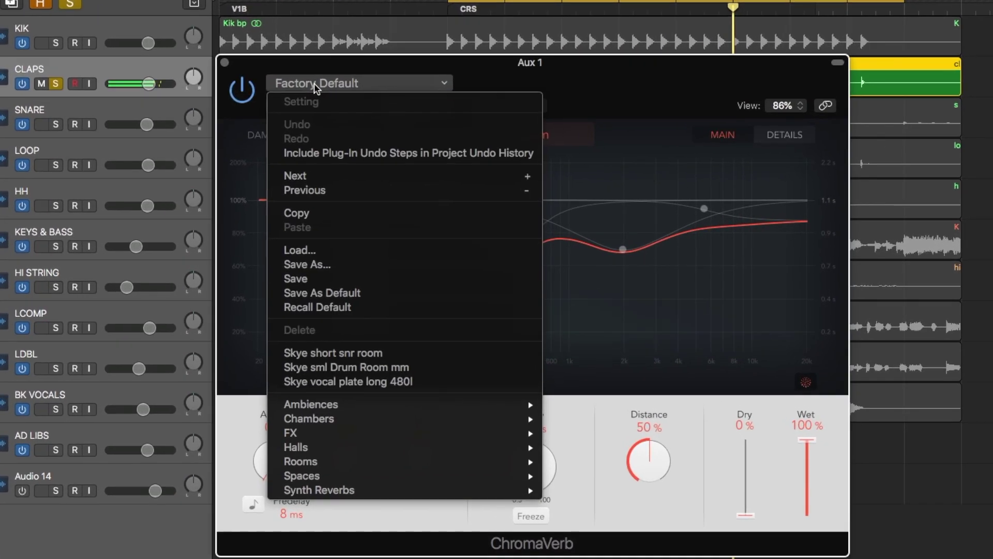
Step: Step through ChromaVerb room presets from Amp Room to Dense Studio, landing on Hollow Space
mouse_move(329, 461)
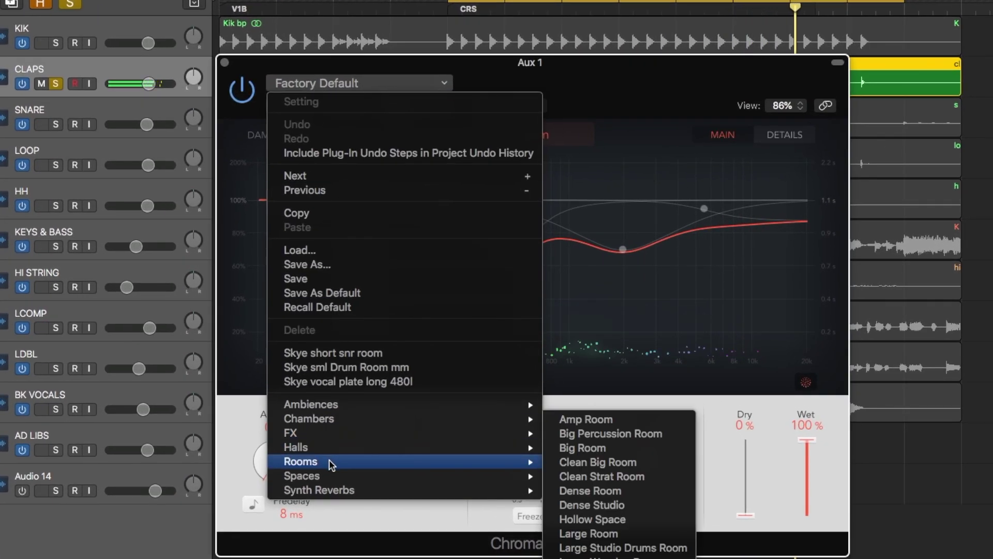
left_click(586, 420)
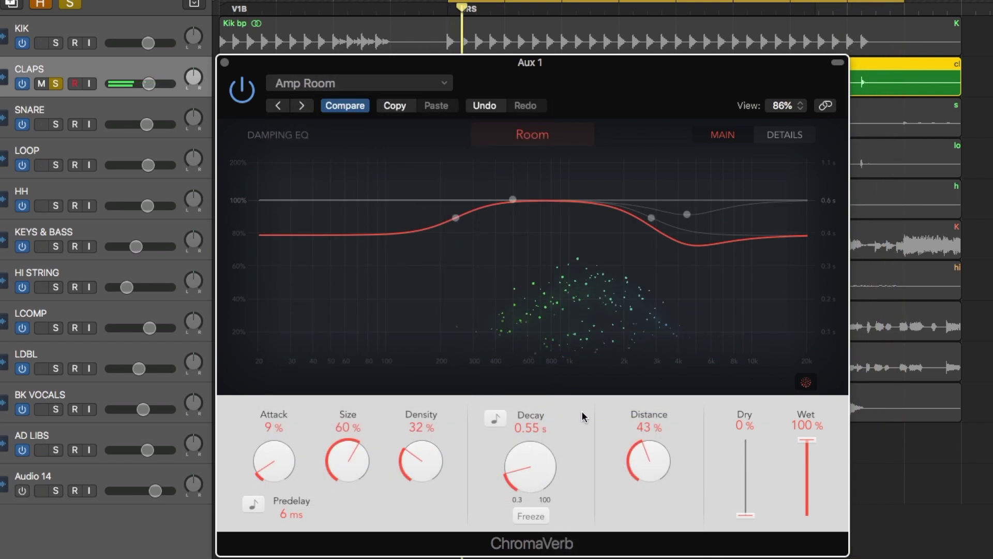
left_click(300, 107)
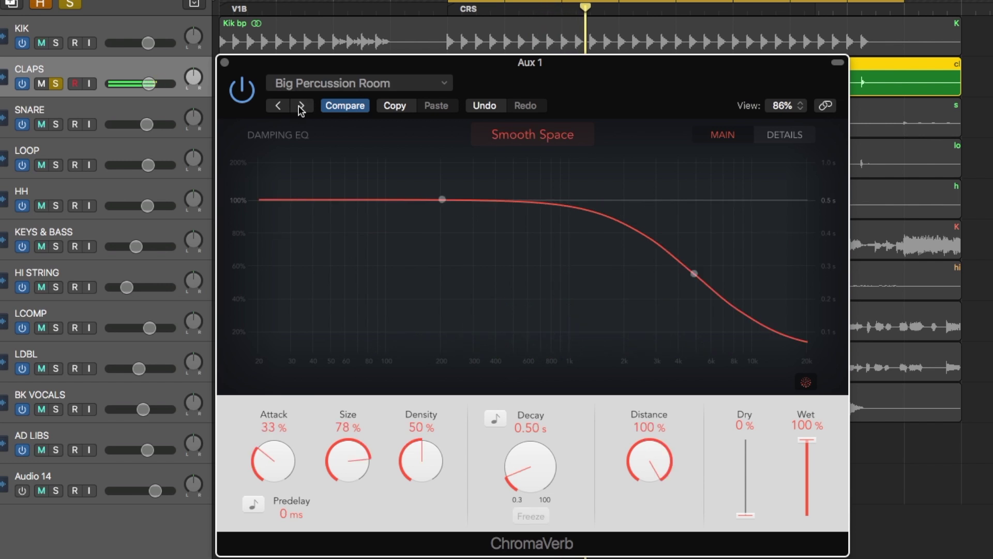
left_click(300, 106)
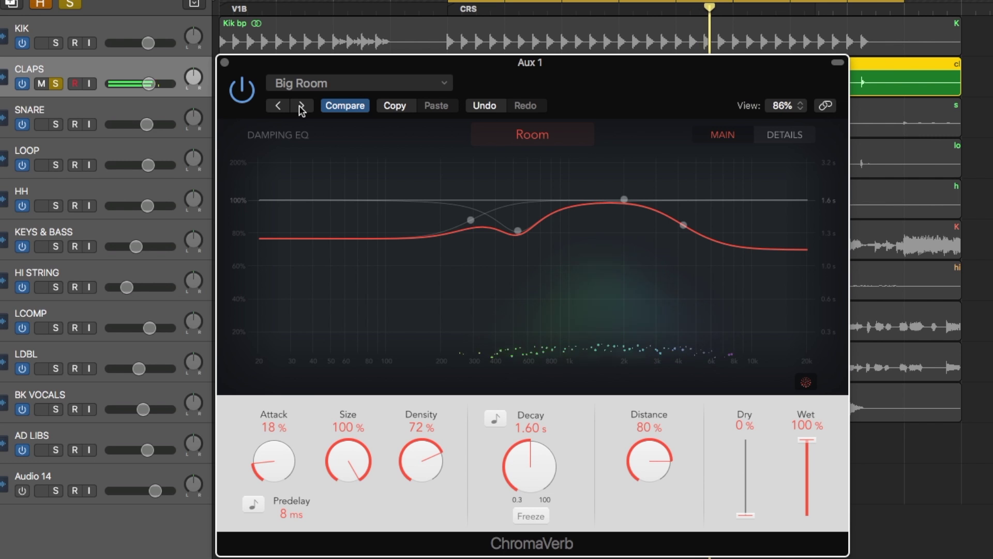
left_click(300, 106)
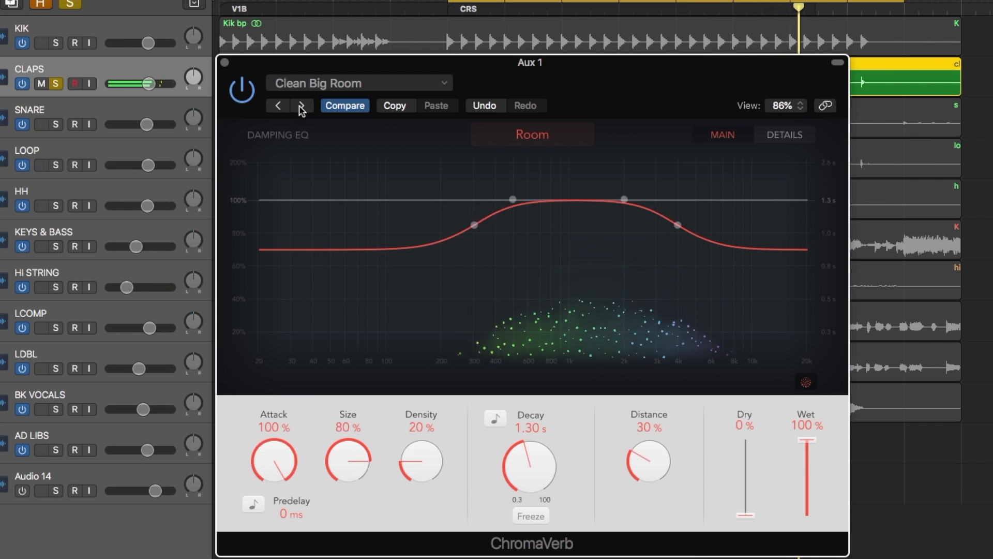
left_click(300, 105)
left_click(300, 106)
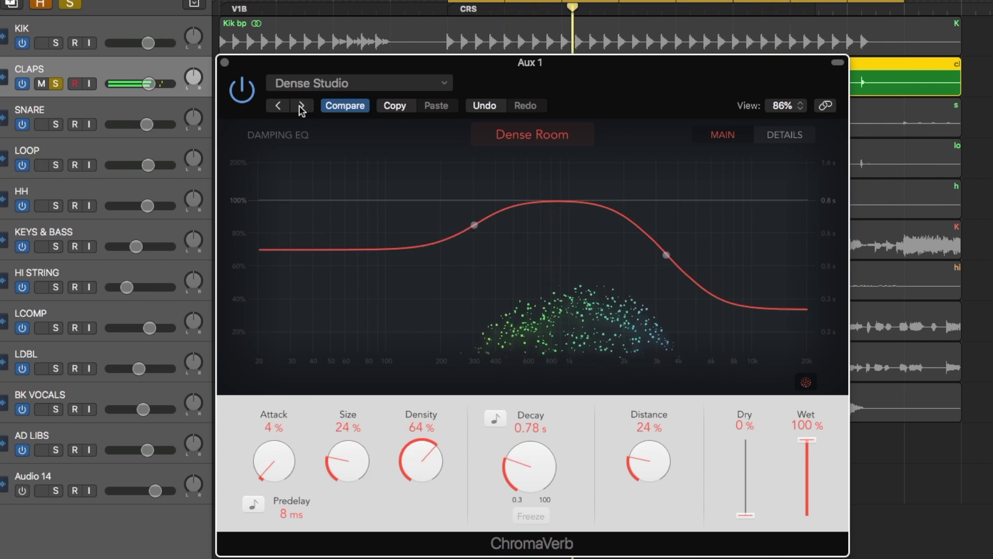
left_click(301, 106)
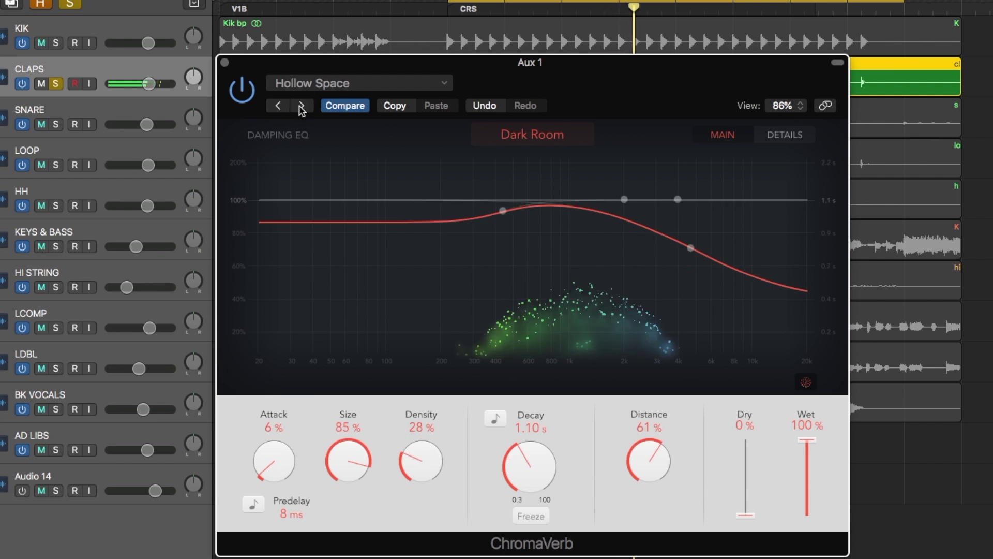
Step: Shape the damping EQ with a low cut near 108 Hz and the high band around 2850 Hz
mouse_move(502, 209)
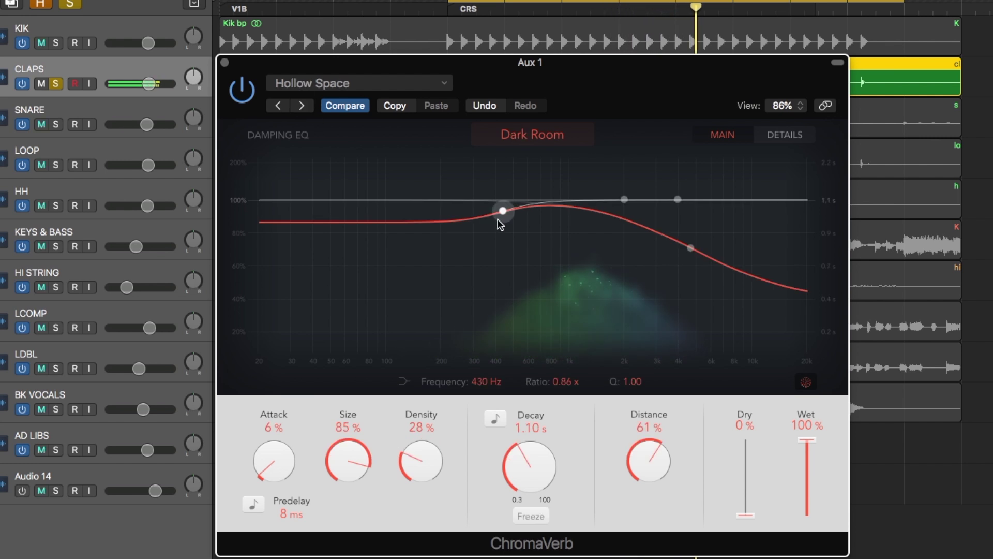
left_click_drag(502, 209, 392, 282)
left_click_drag(690, 250, 655, 163)
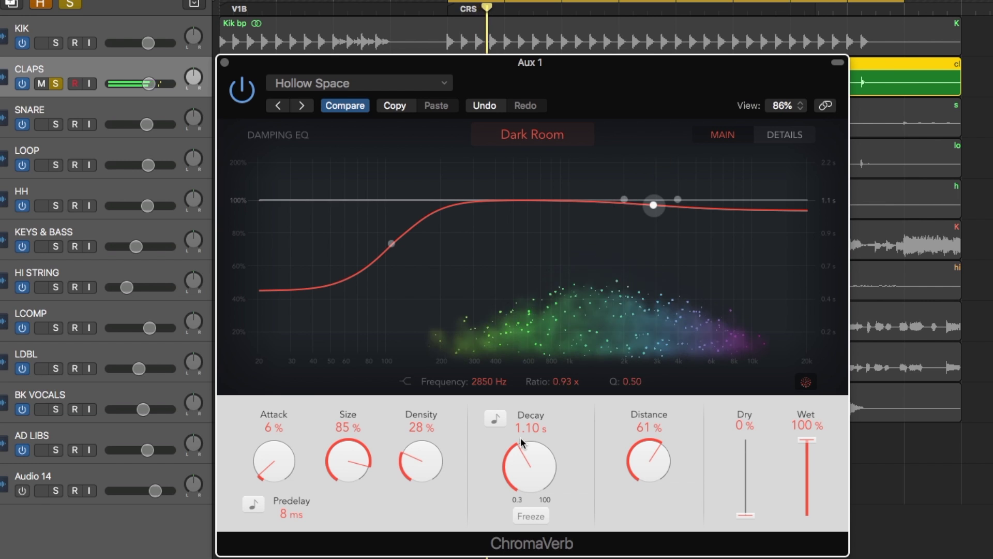
Step: Set room Size to 64%, Decay to about 1.40 s, and lower Distance
mouse_move(524, 472)
left_mouse_down()
mouse_move(523, 433)
mouse_move(515, 479)
left_mouse_up()
left_click_drag(653, 460, 635, 492)
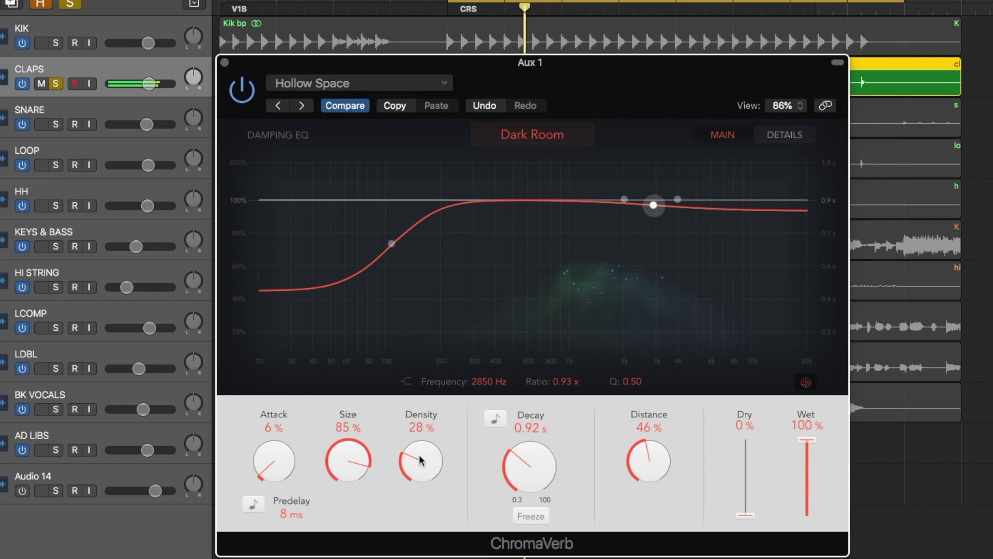
left_click_drag(344, 462, 339, 494)
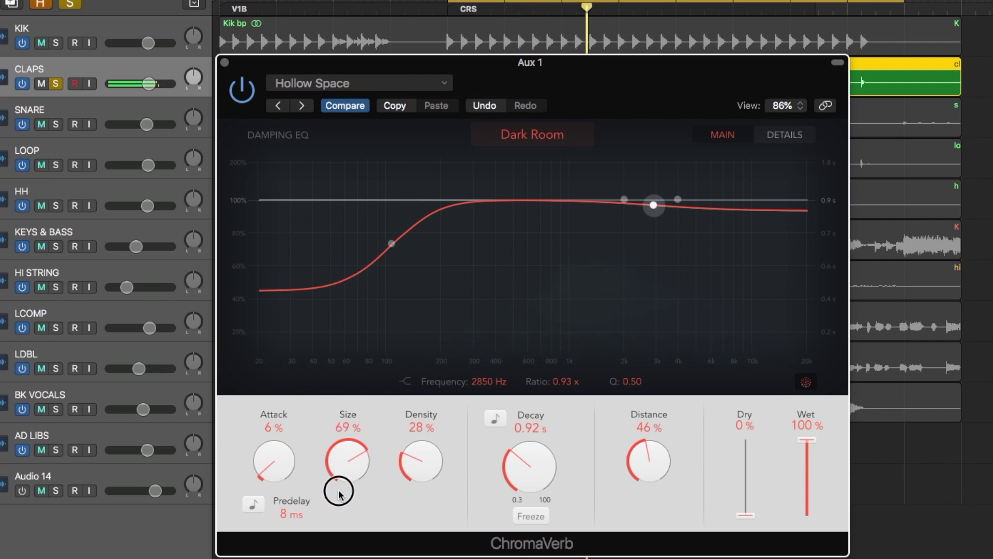
left_click_drag(341, 460, 340, 470)
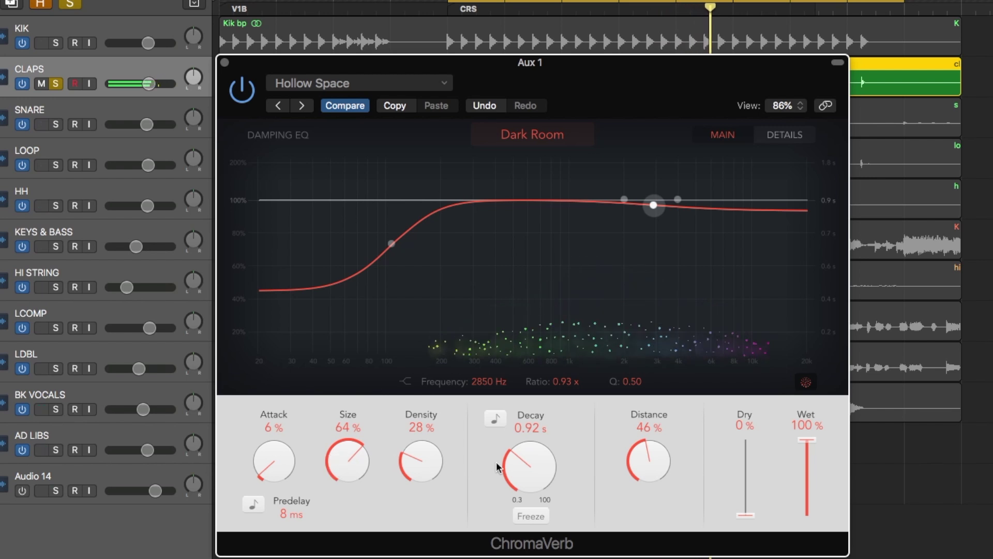
left_click_drag(523, 471, 524, 440)
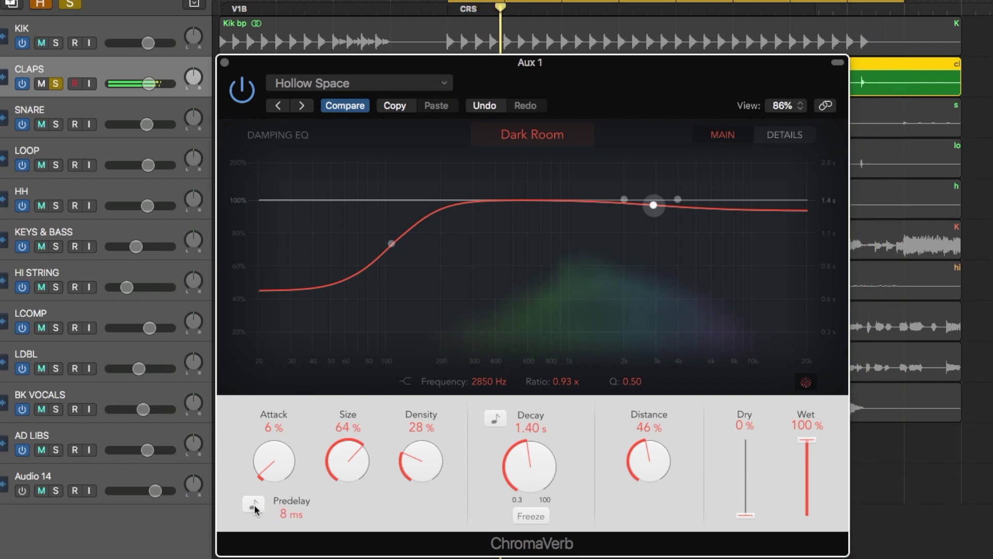
Step: Sync the ChromaVerb Predelay to a 1/16 note
left_click(290, 514)
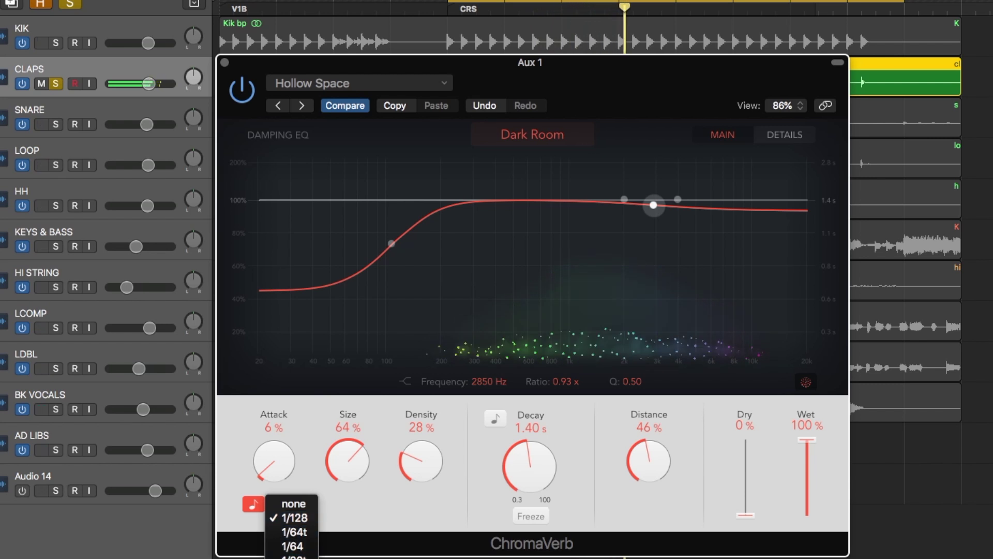
left_click(293, 556)
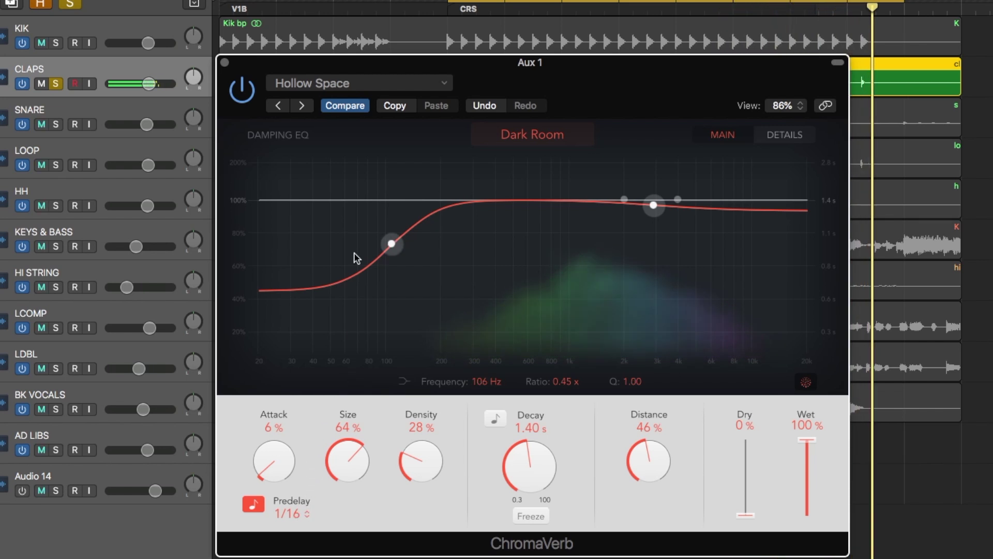
left_click(331, 85)
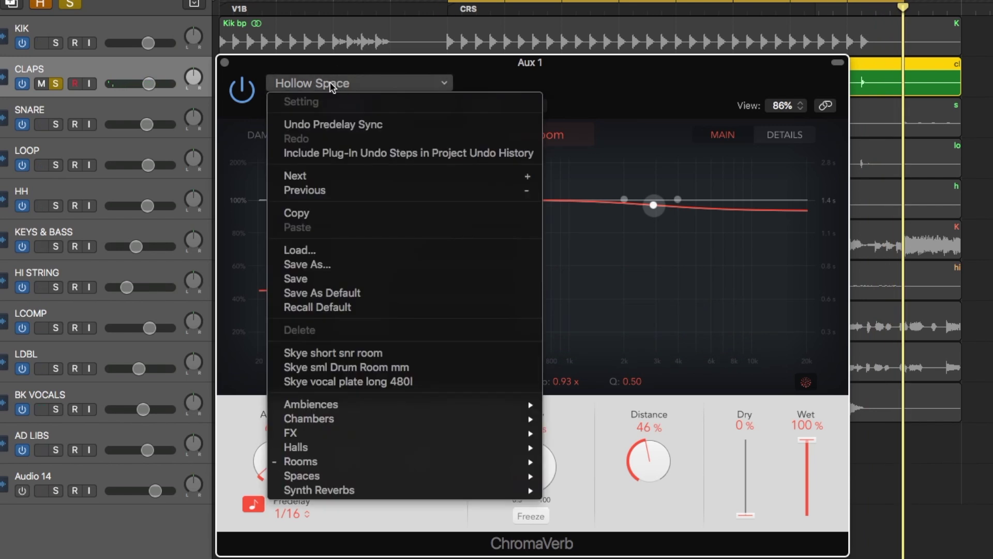
Step: Load Skye short snr room, lower the claps send, rename Aux 1 'Sn room', unsolo CLAPS
left_click(330, 357)
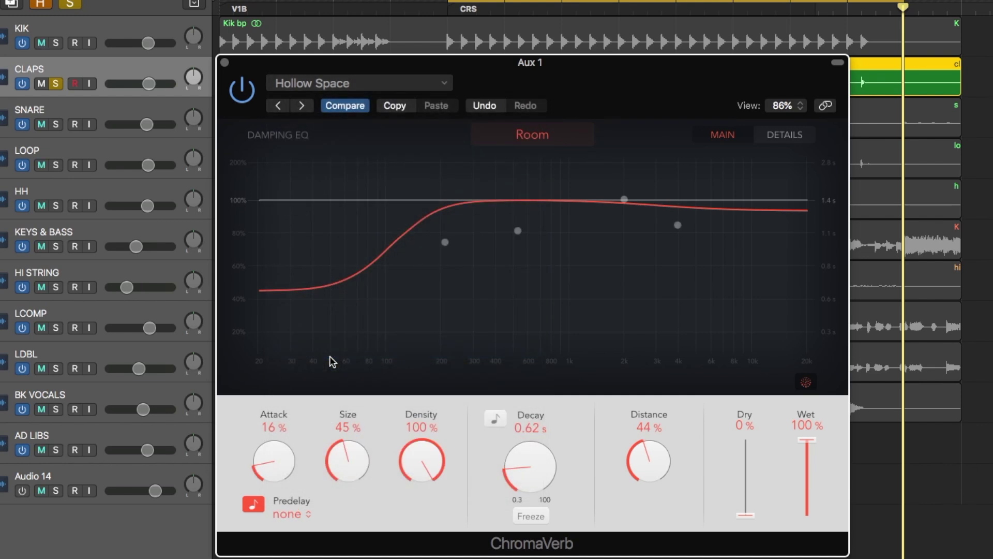
left_click_drag(40, 362, 39, 360)
double_click(85, 553)
type("Sn r")
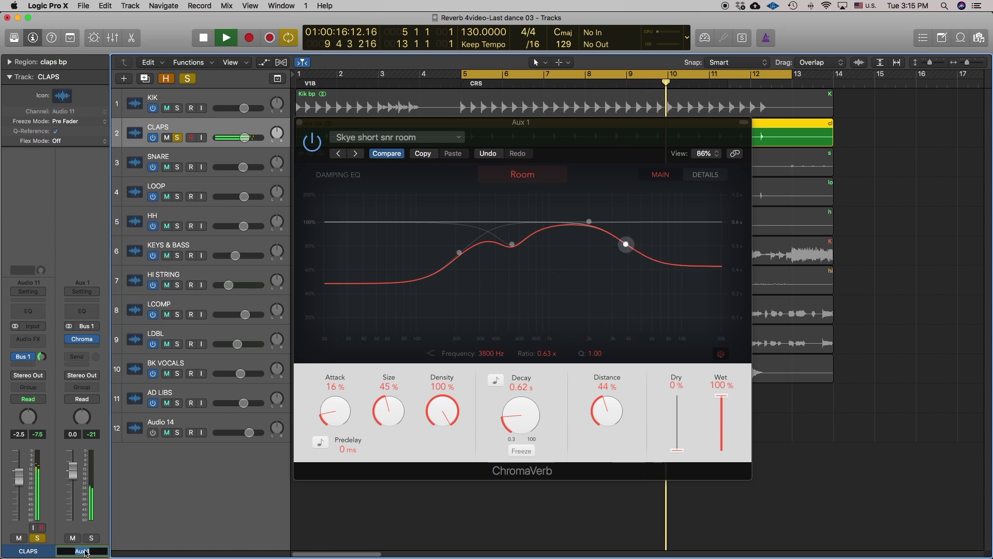
type("oom")
key("Return")
key("space")
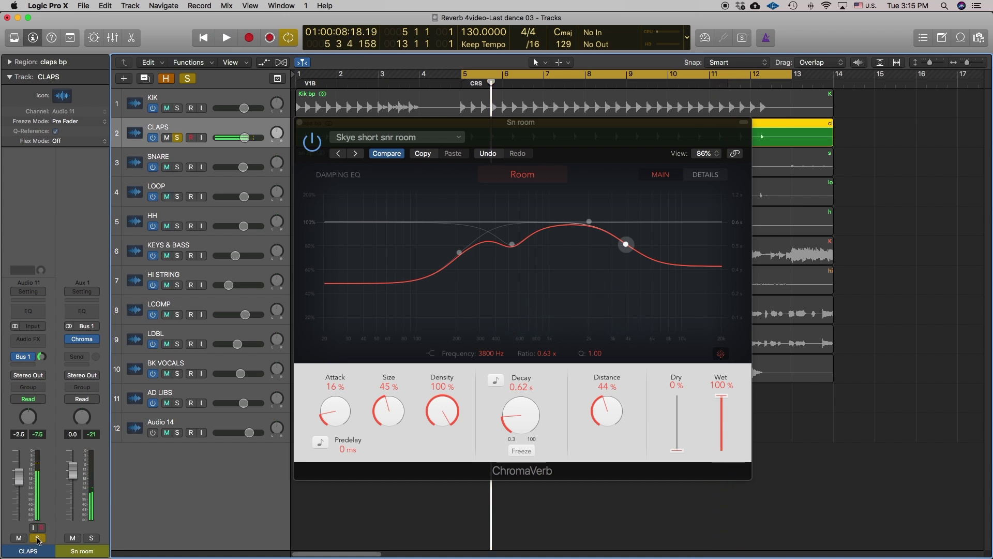
left_click(37, 538)
Step: Solo LOOP and send it via Bus 1 to Sn room at -15.4
left_click(180, 198)
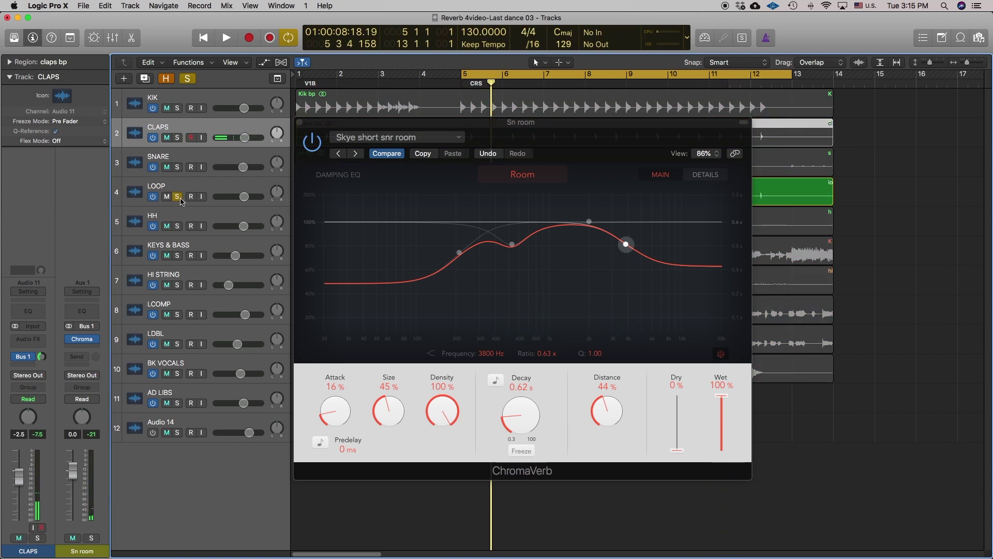
key("space")
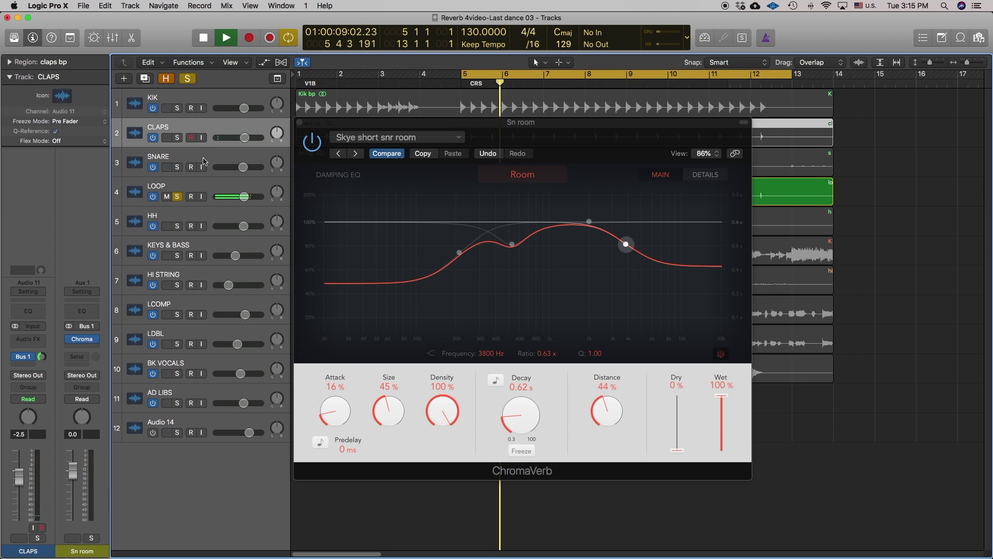
key("Down")
key("Down")
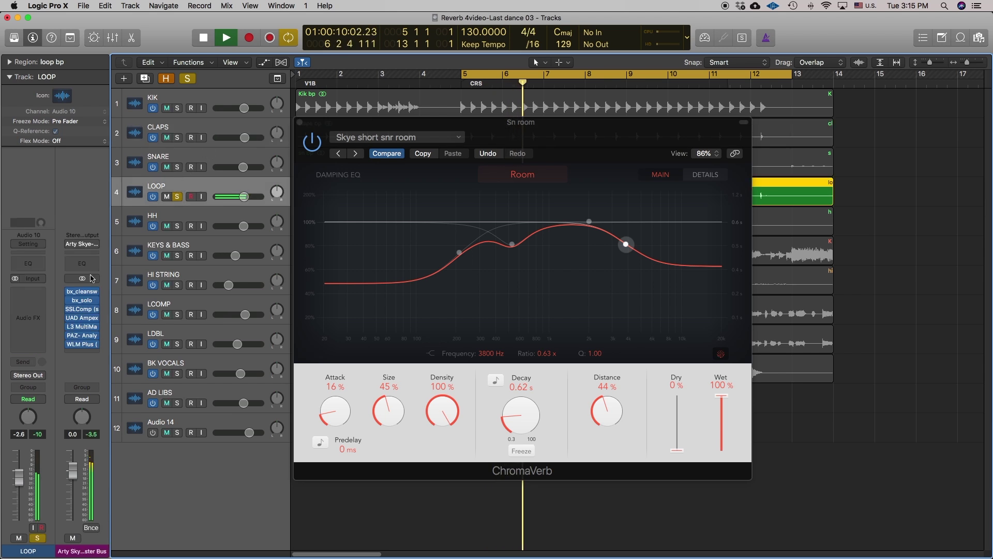
left_click(38, 357)
mouse_move(41, 421)
left_click(111, 227)
left_click_drag(42, 357, 44, 311)
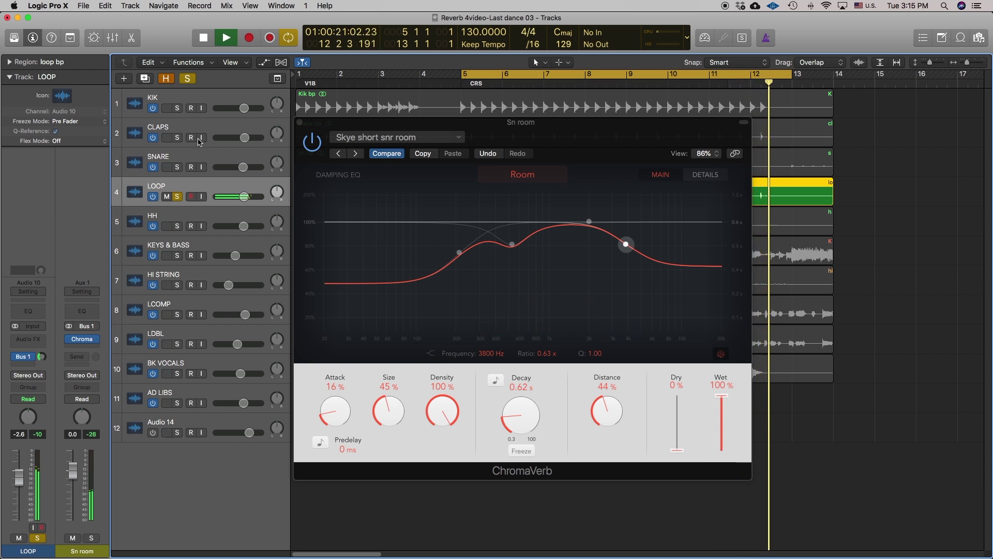
Step: Solo HH and send it via Bus 1 to Sn room at -16.2
left_click(177, 137)
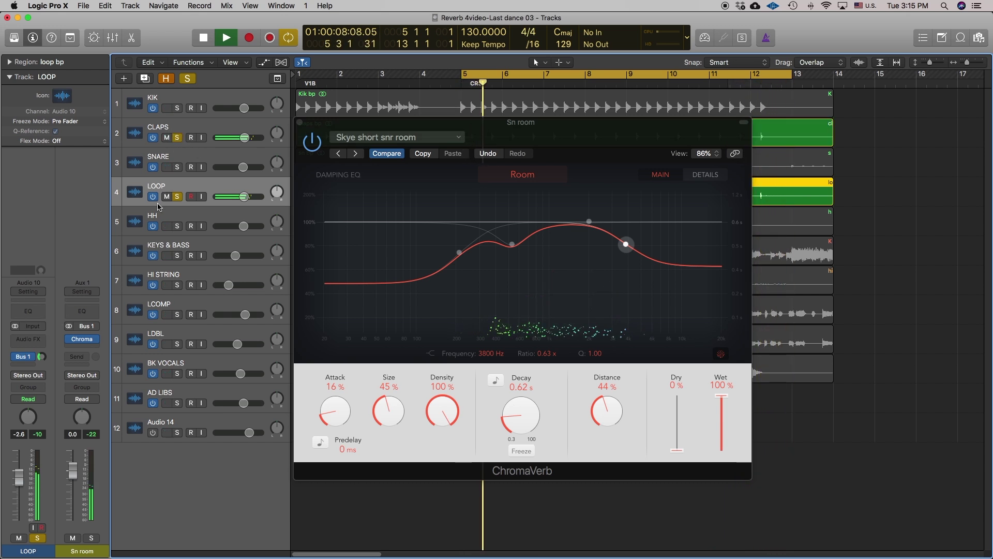
left_click(179, 226)
left_click(169, 219)
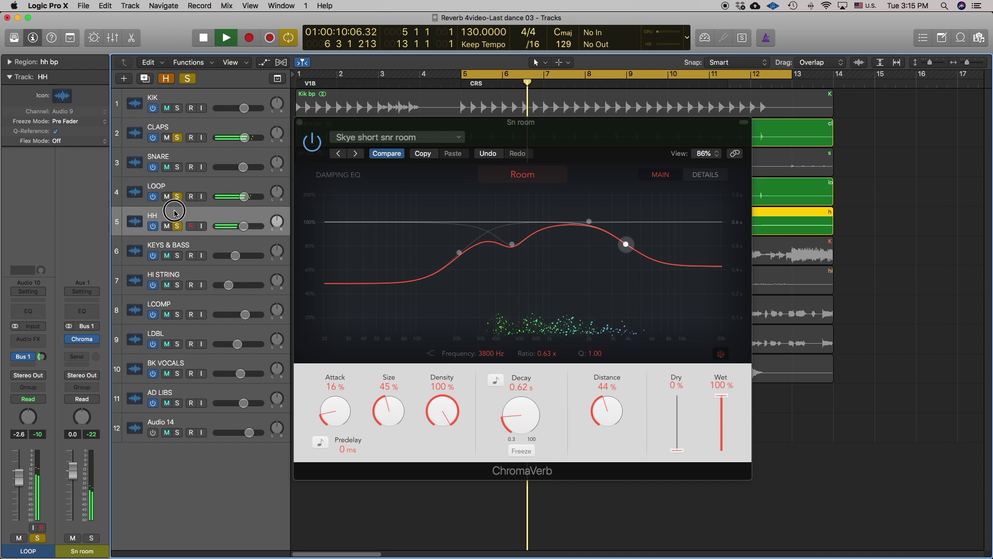
left_click(39, 362)
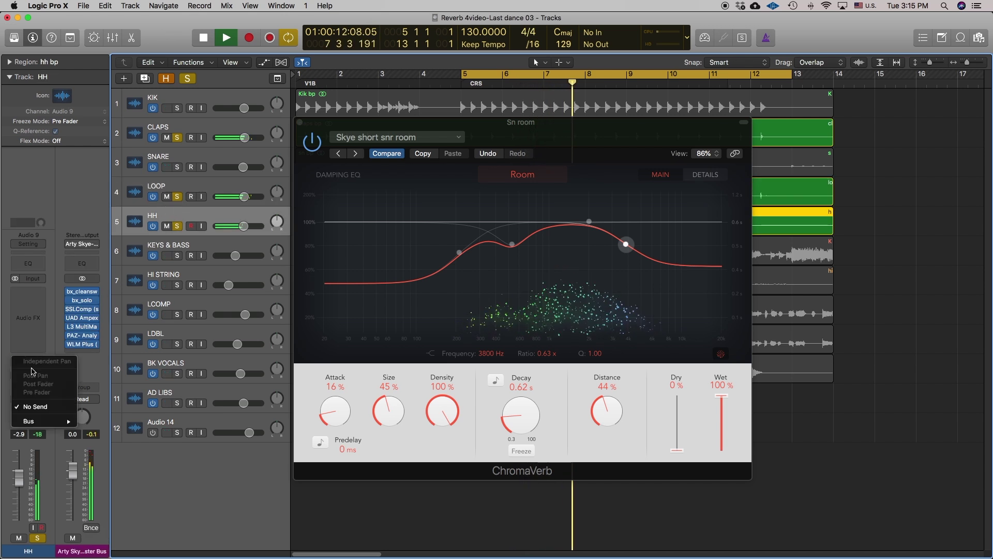
mouse_move(54, 423)
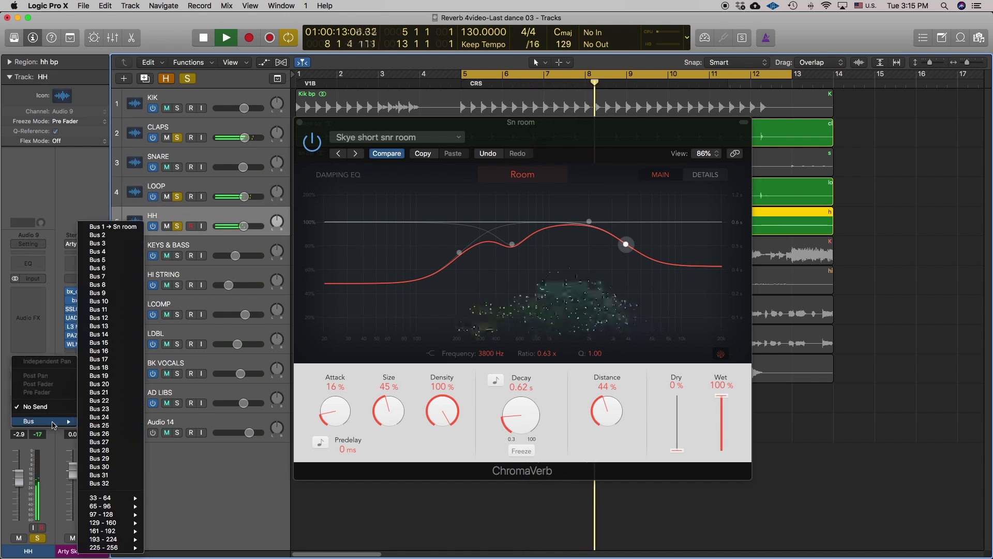
left_click(110, 226)
left_click_drag(42, 356, 47, 324)
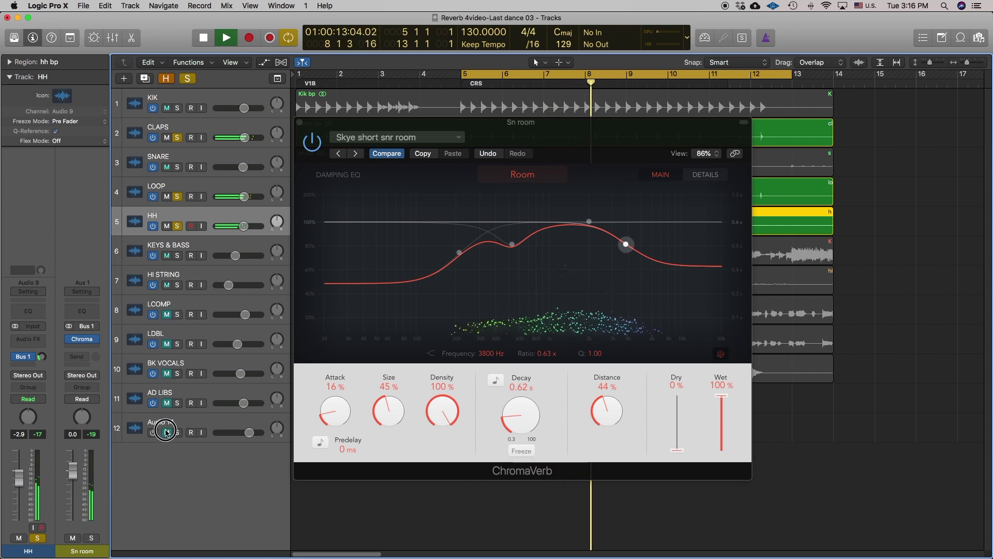
Step: Unsolo HH, toggle the Sn room aux mute on, off and on again, then stop playback
left_click(38, 539)
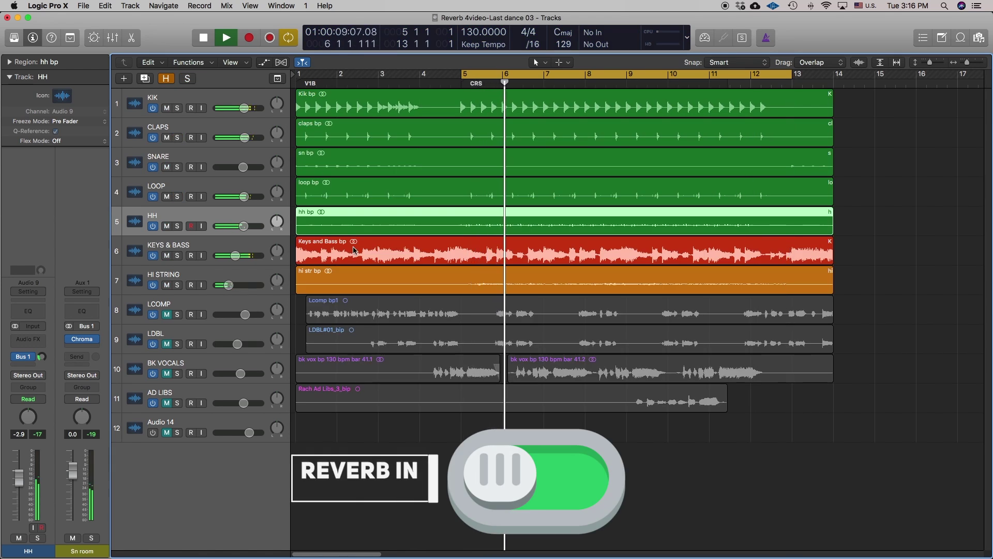
left_click(73, 538)
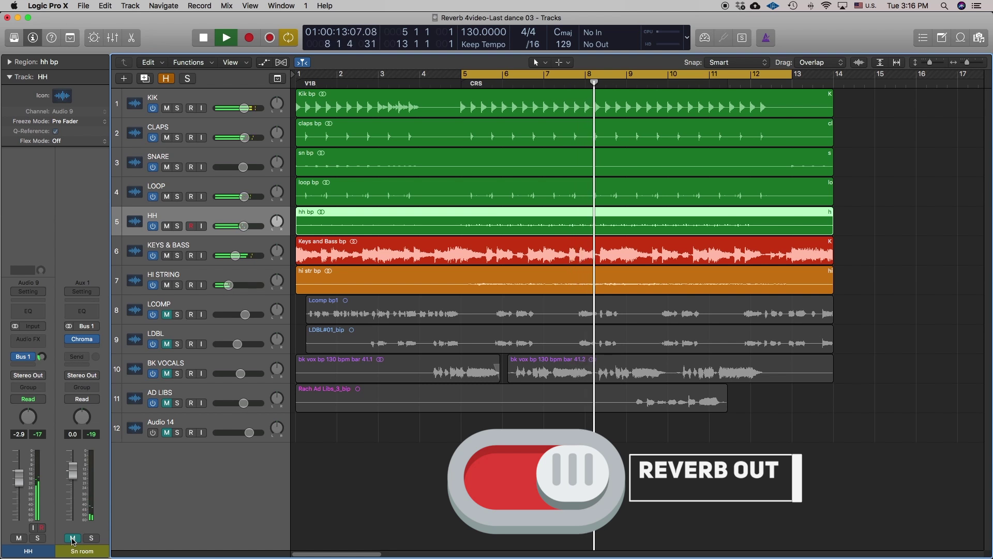
left_click(73, 538)
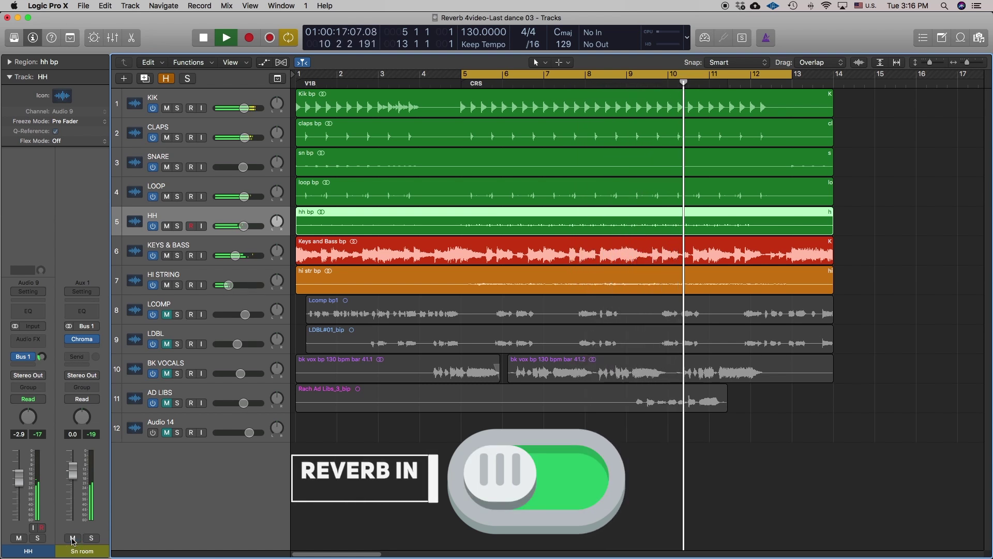
left_click(73, 538)
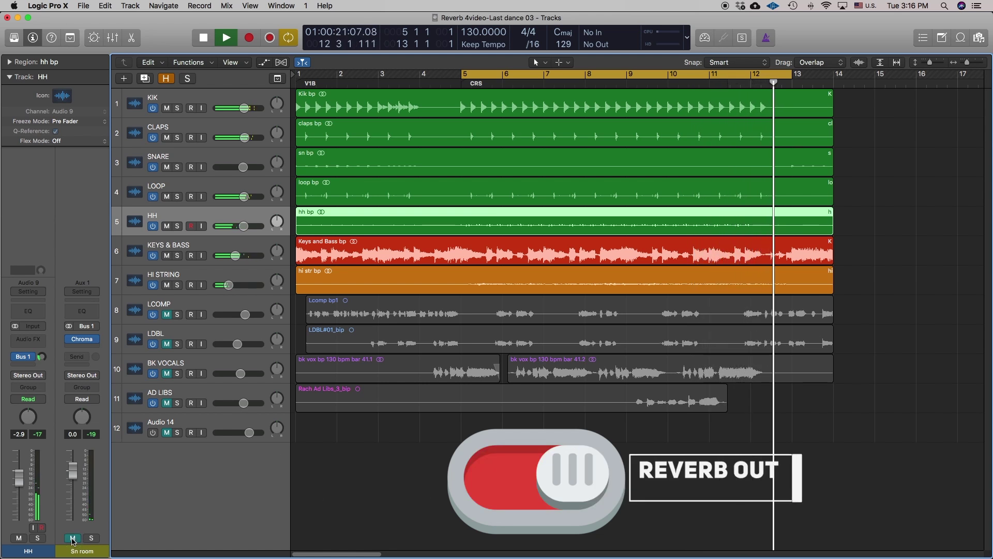
key("space")
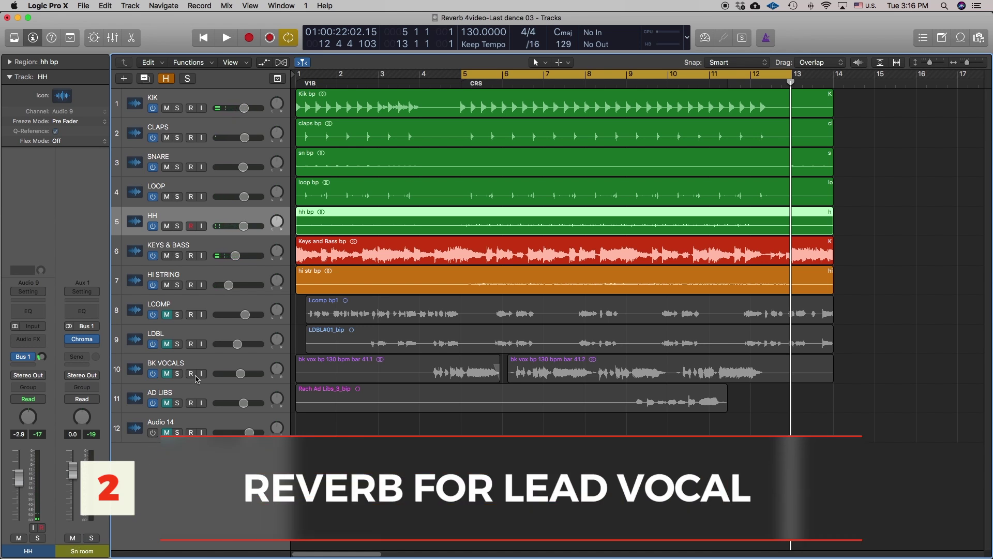
Step: Unmute the LCOMP lead vocal and set the cycle range to bars 1–5
left_click(167, 315)
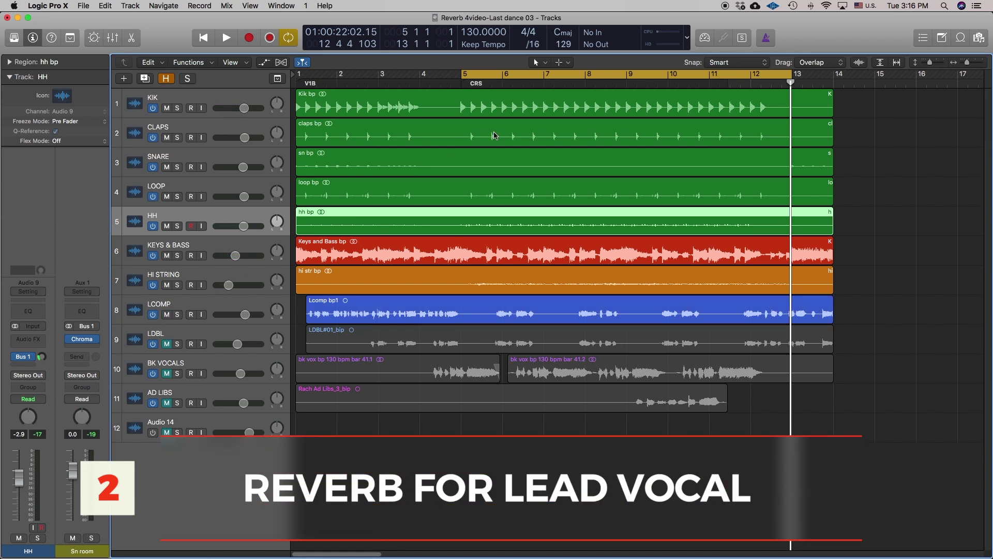
left_click_drag(538, 77, 370, 79)
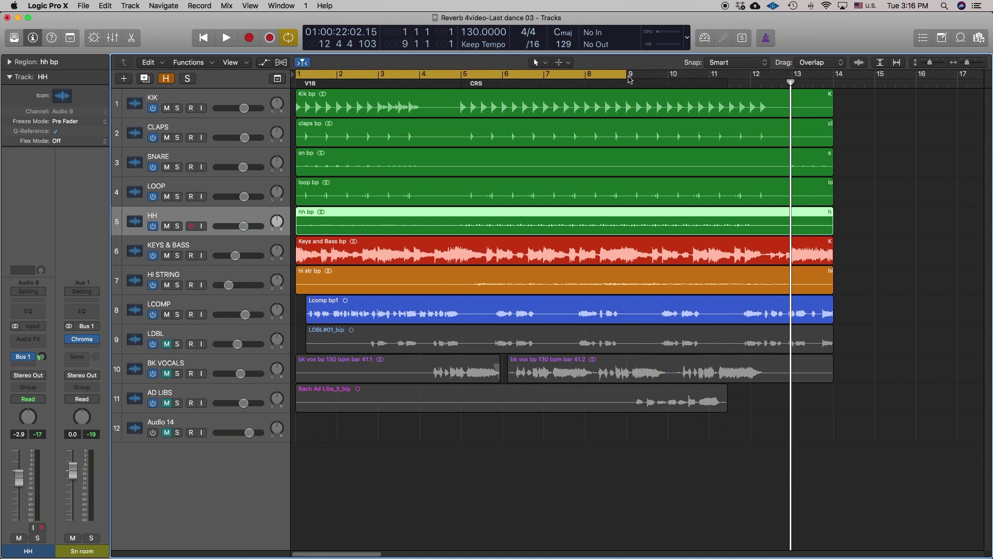
left_click_drag(628, 76, 464, 78)
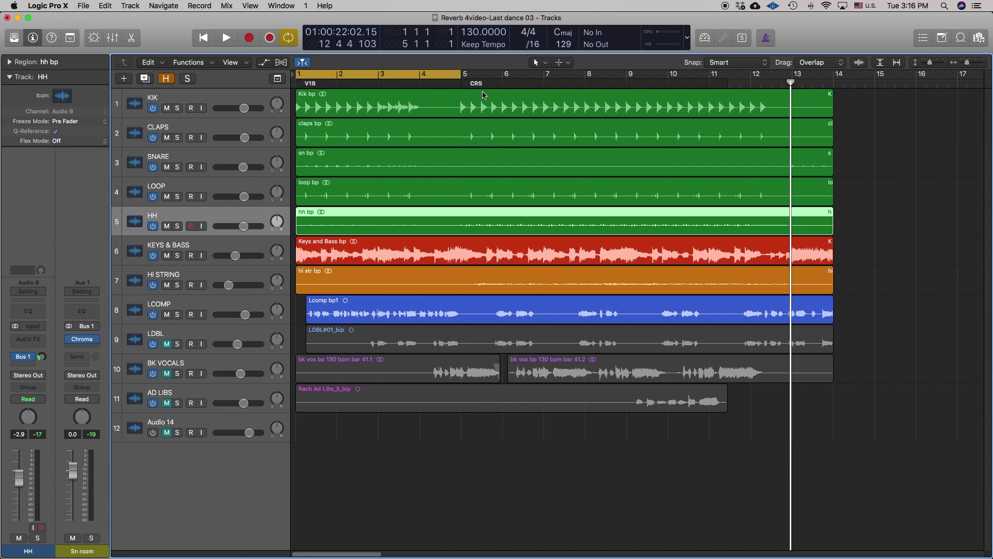
Step: Send LCOMP to Bus 2, creating the Aux 2 return
left_click(171, 308)
left_click(29, 361)
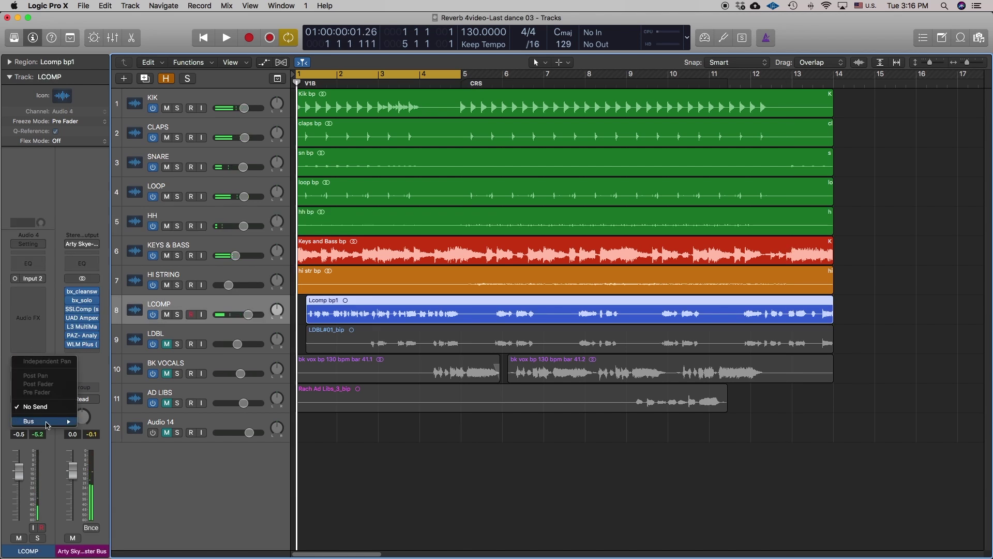
mouse_move(32, 421)
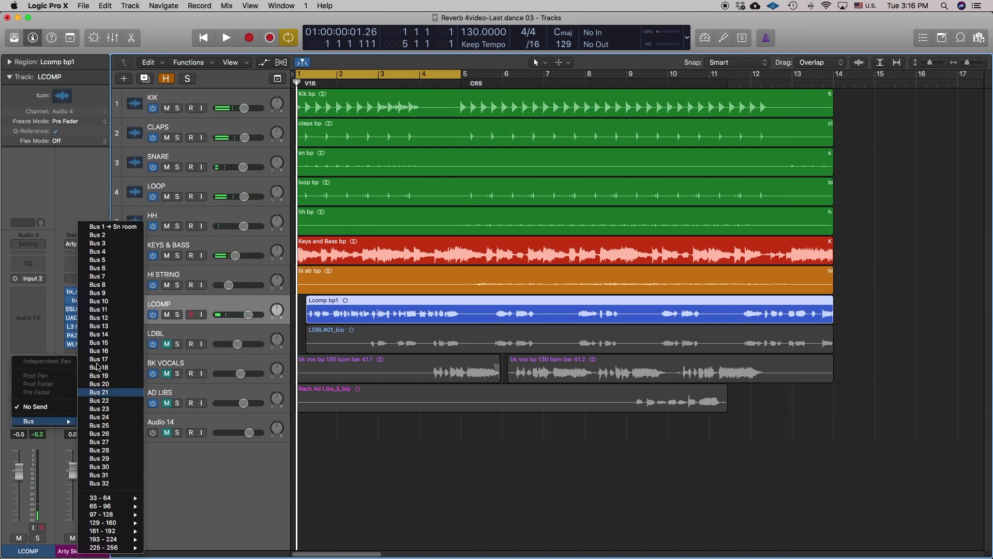
left_click(98, 235)
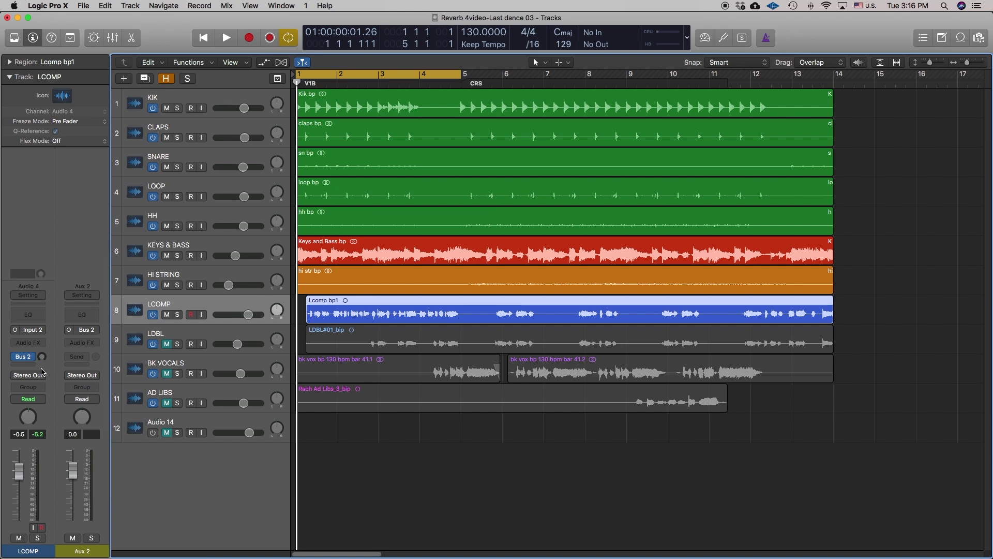
Step: Insert a Mono->Stereo Space Designer reverb on Aux 2
left_click(94, 343)
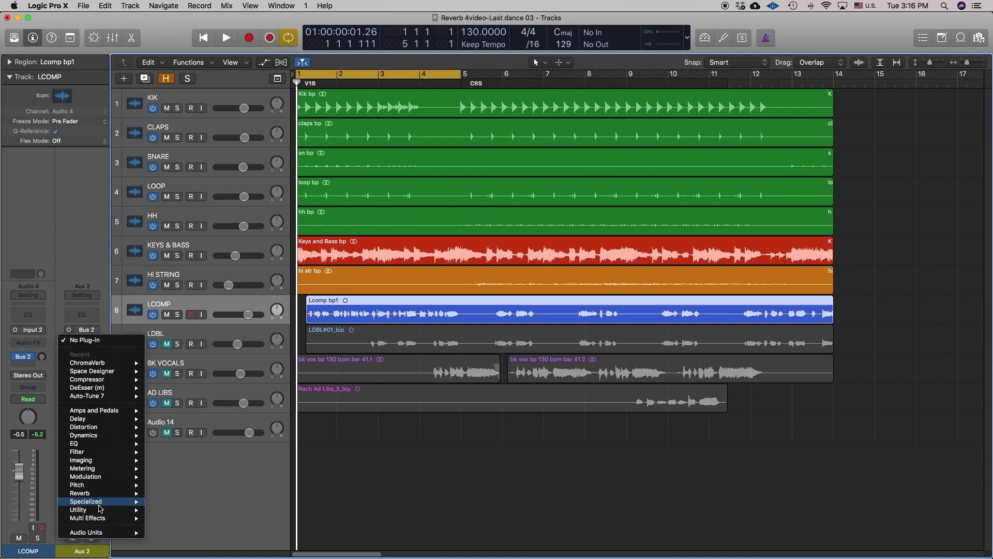
mouse_move(102, 495)
mouse_move(177, 519)
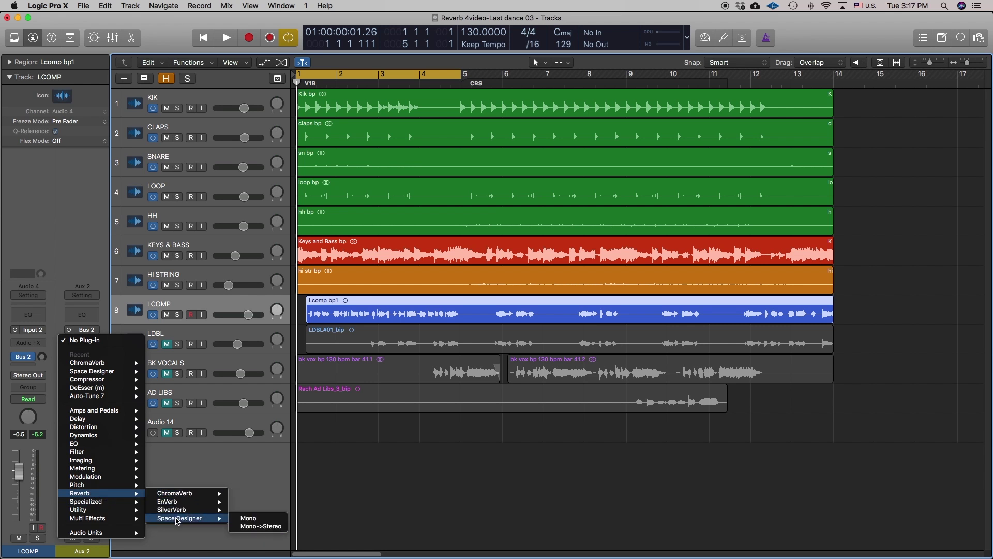
left_click(249, 527)
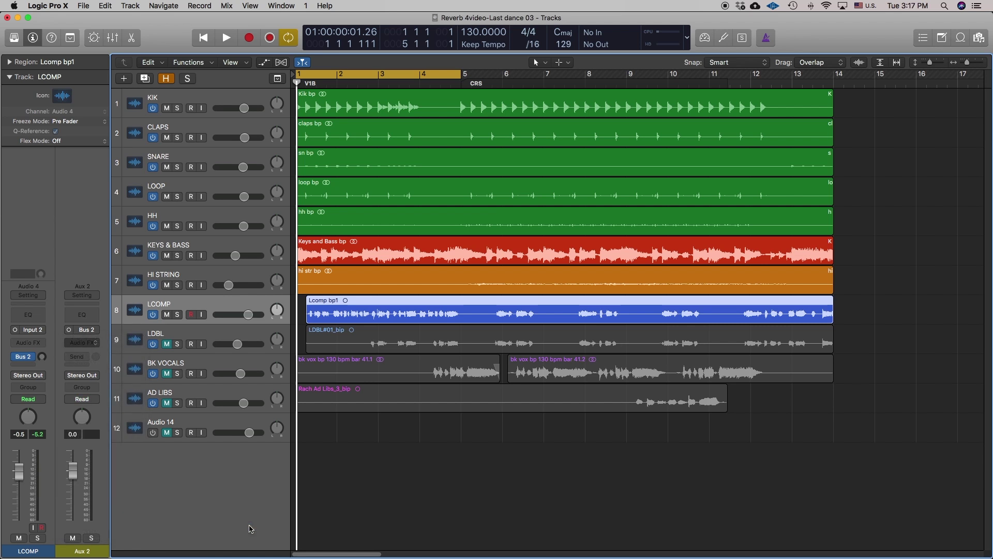
Step: Load the Small Spaces plate preset 0.7s Vocal Ambience and move the reverb window aside
left_click(85, 44)
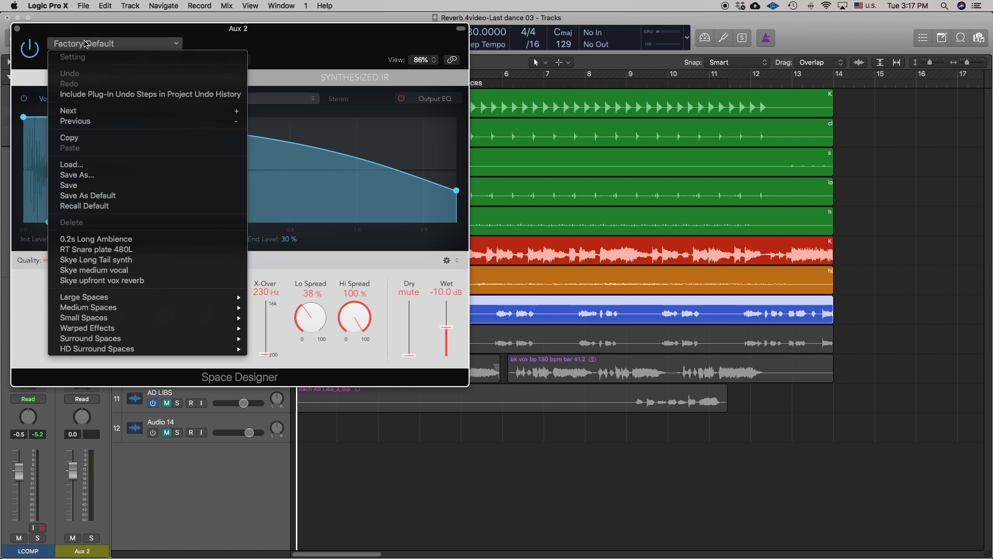
mouse_move(104, 298)
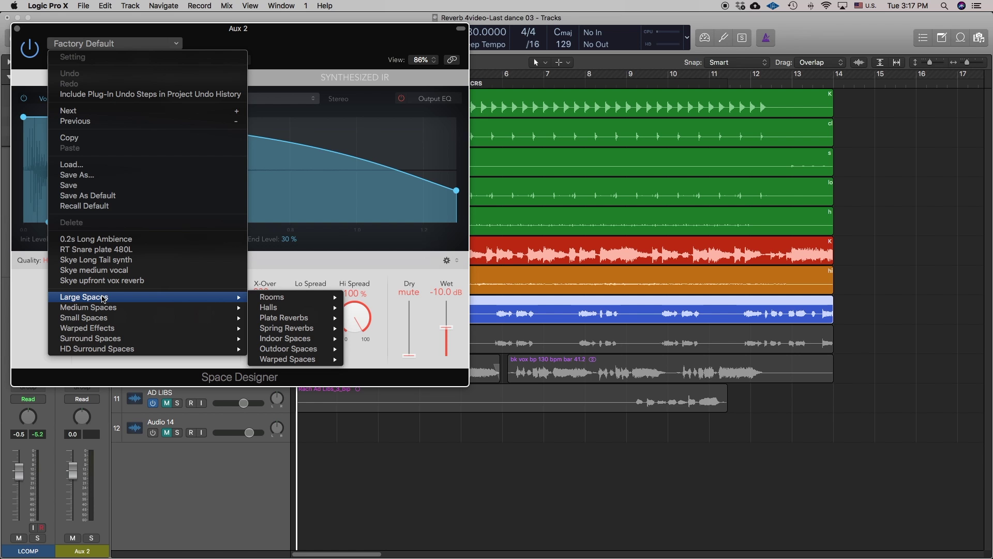
mouse_move(295, 322)
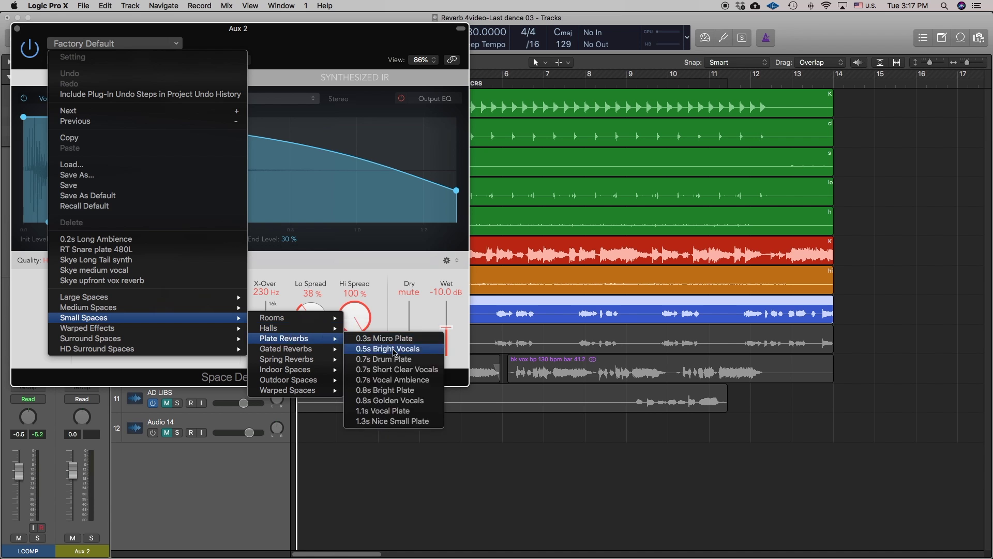
left_click(381, 381)
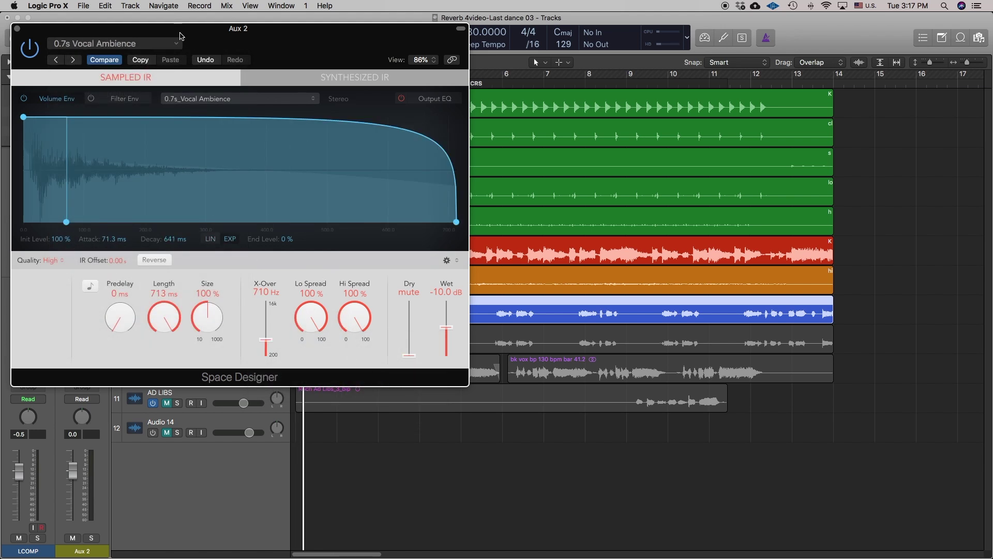
left_click_drag(180, 35, 416, 77)
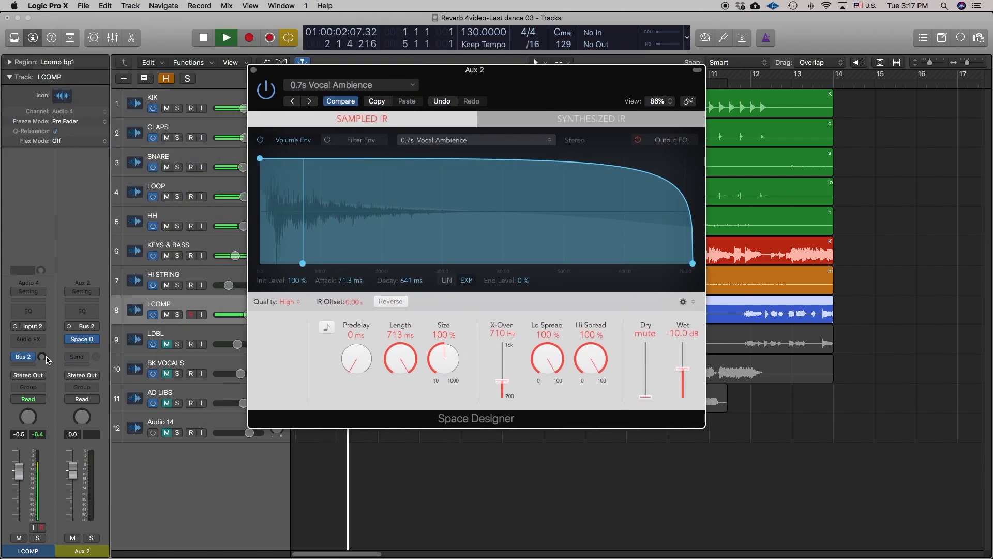
Step: Raise LCOMP's Bus 2 reverb send and solo the vocal
left_click_drag(42, 357, 44, 298)
left_click(37, 538)
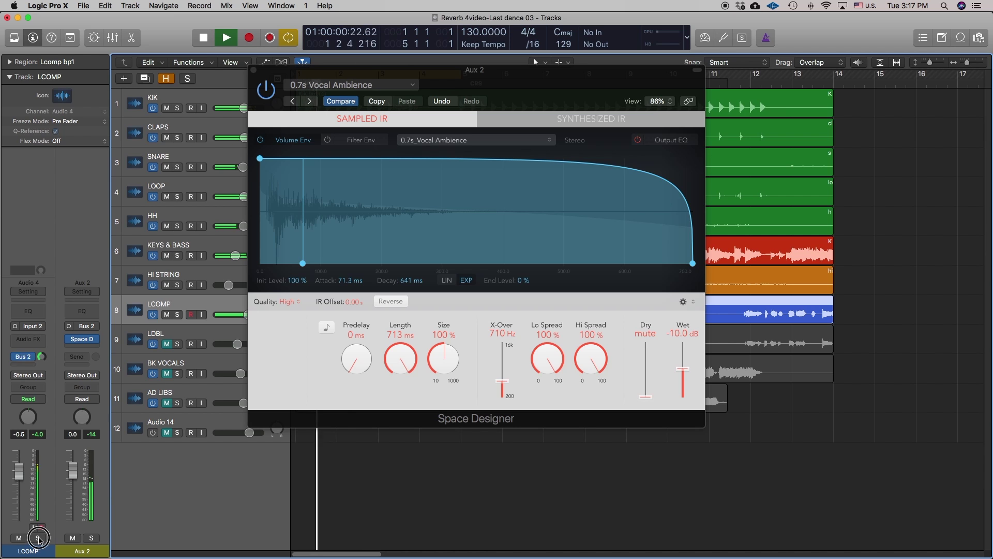
left_click_drag(41, 360, 39, 356)
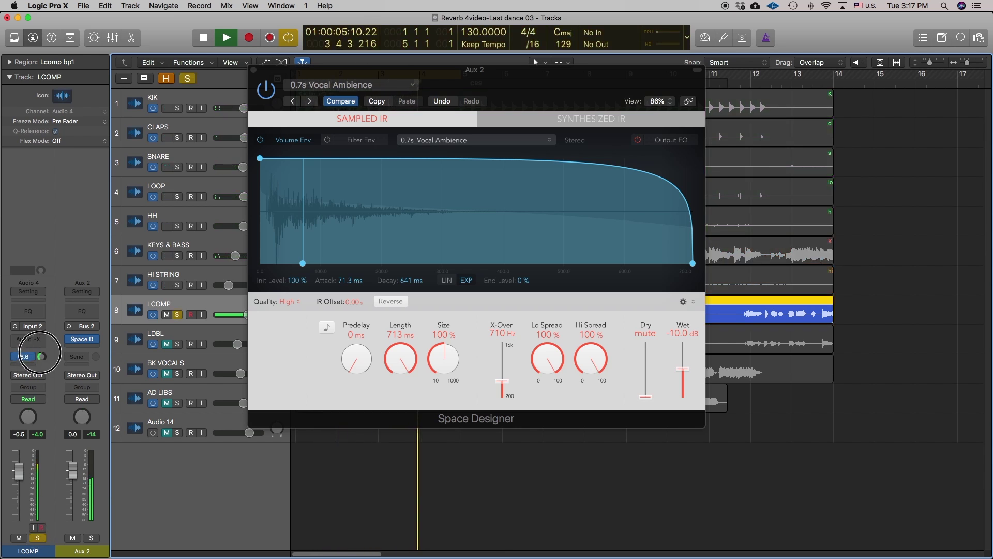
Step: Load the Skye upfront vox reverb preset and play, fine-tuning the Bus 2 send
left_click(337, 86)
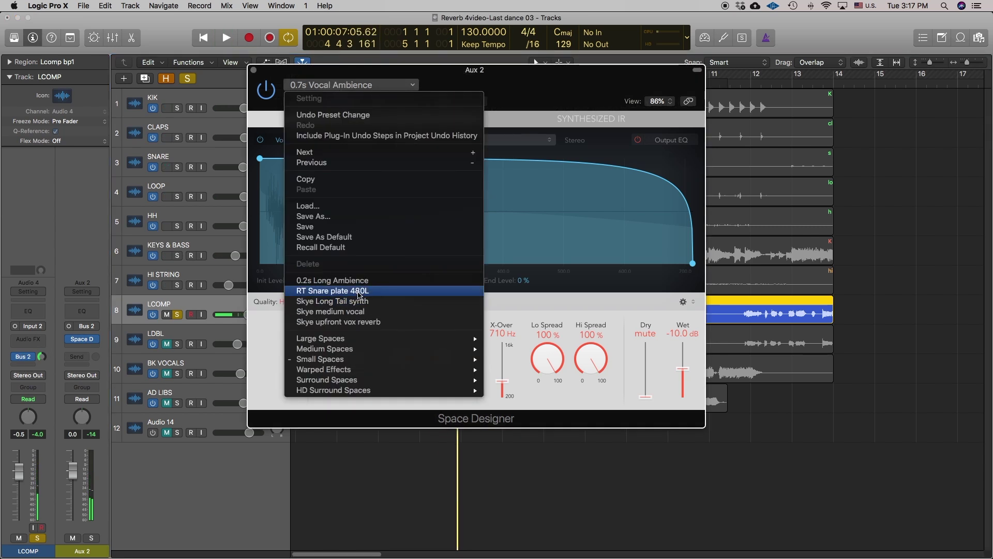
left_click(350, 322)
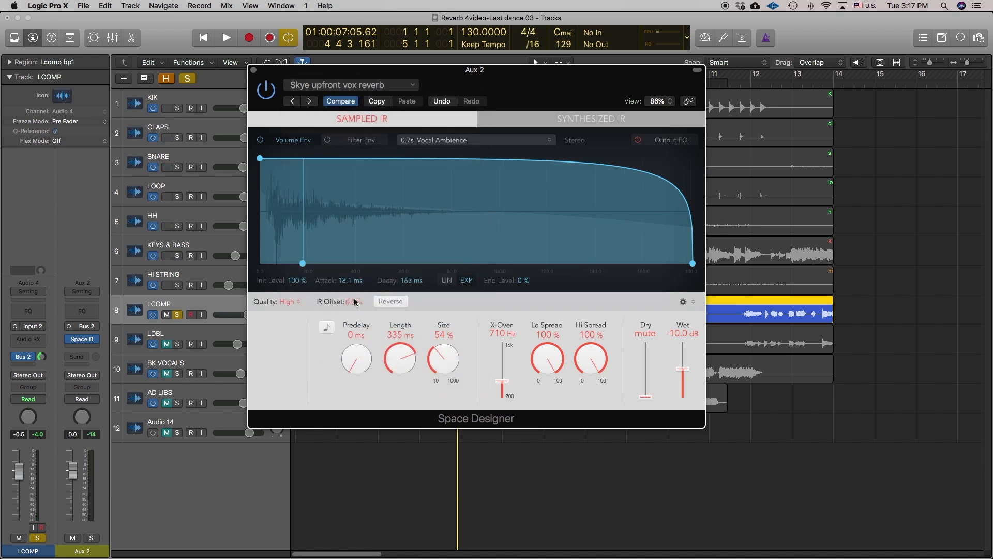
key("space")
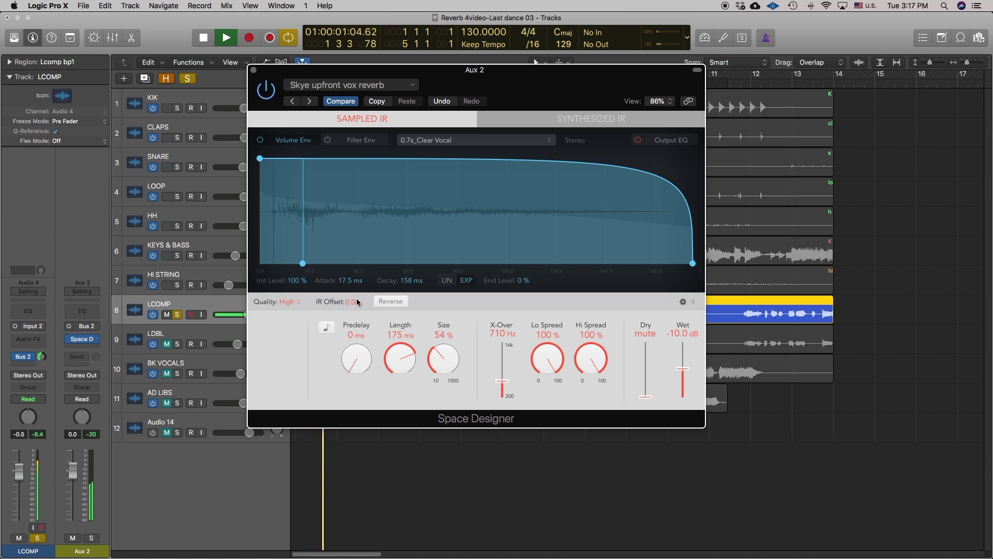
mouse_move(41, 356)
left_mouse_down()
mouse_move(40, 342)
mouse_move(37, 355)
left_mouse_up()
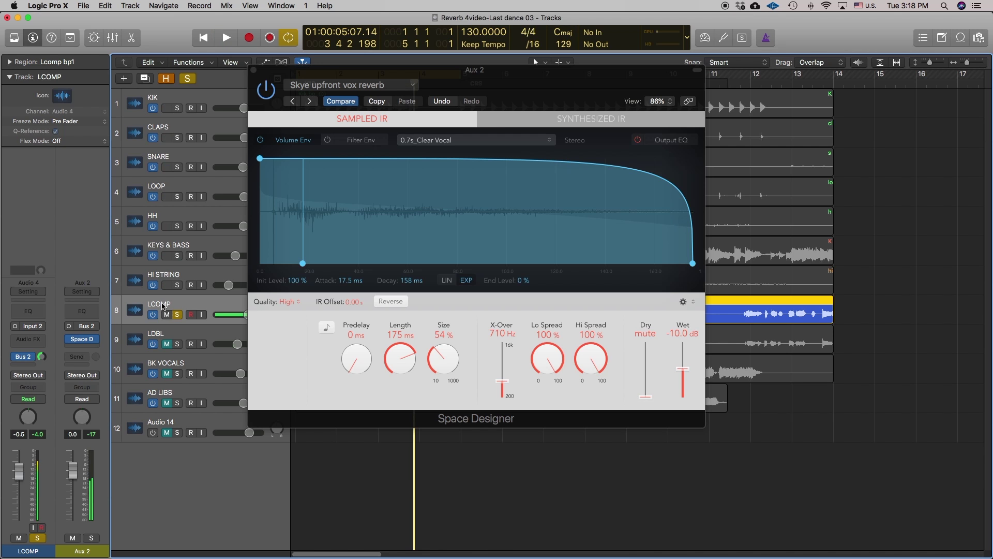
Step: Send LCOMP to Bus 3 and load Skye medium vocal in a Mono->Stereo Space Designer on Aux 3
left_click(24, 365)
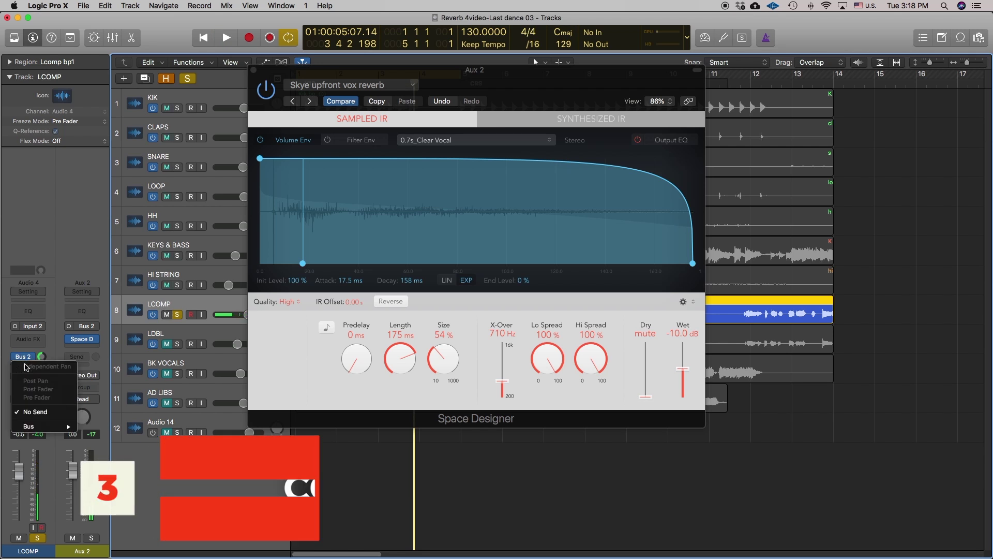
mouse_move(57, 426)
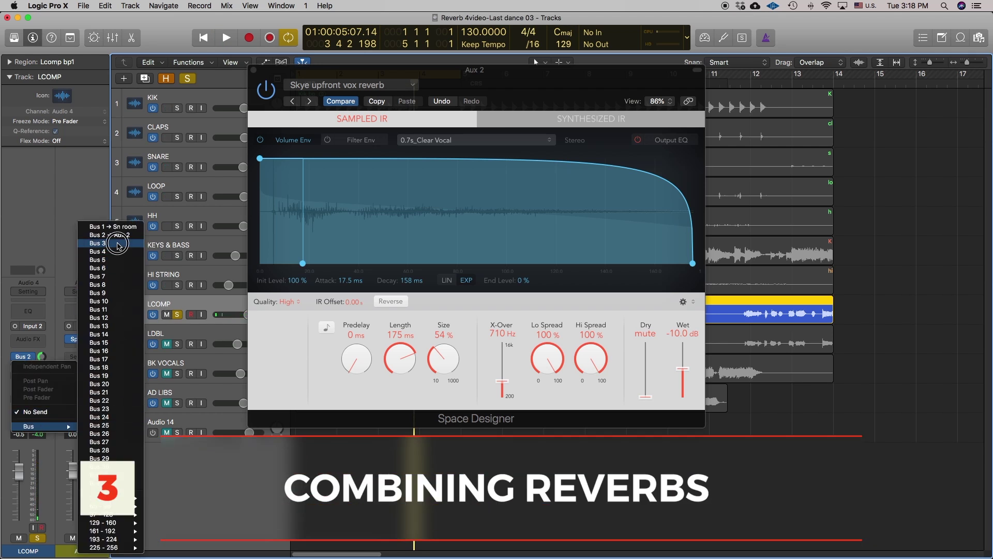
left_click(99, 243)
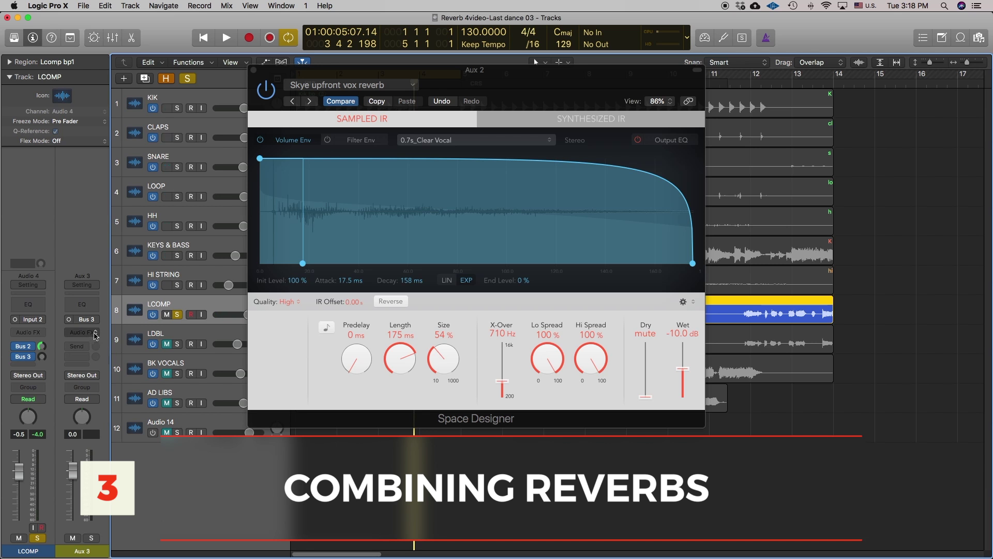
left_click(95, 334)
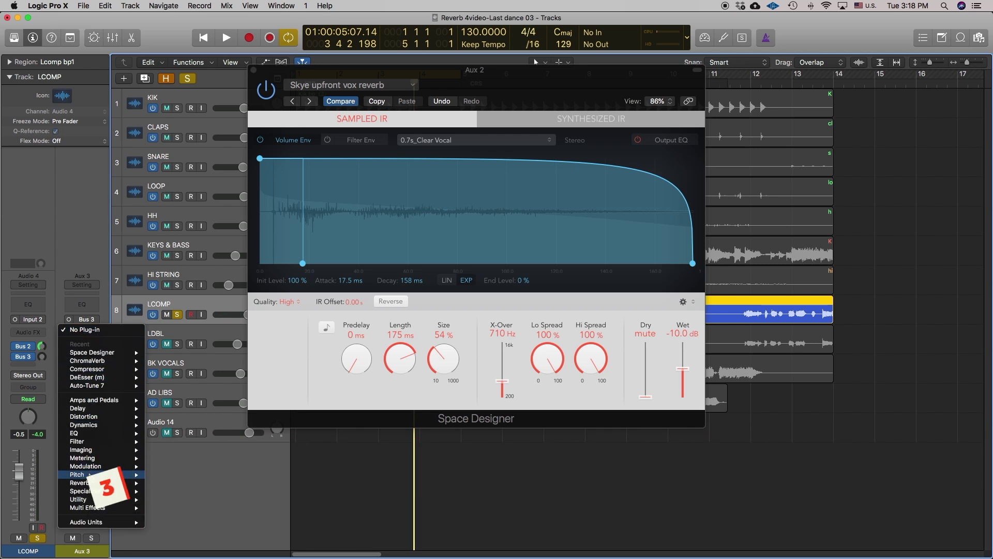
mouse_move(99, 355)
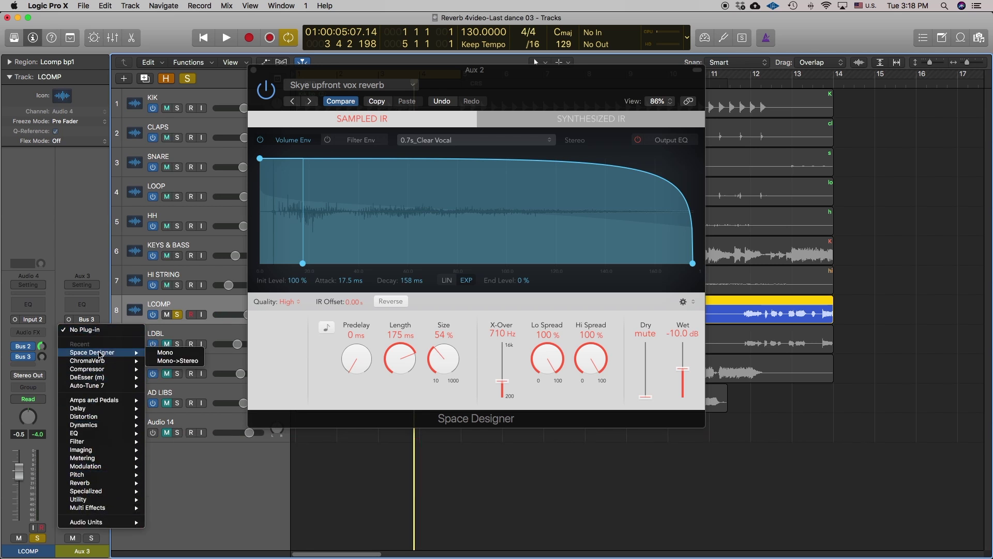
left_click(184, 362)
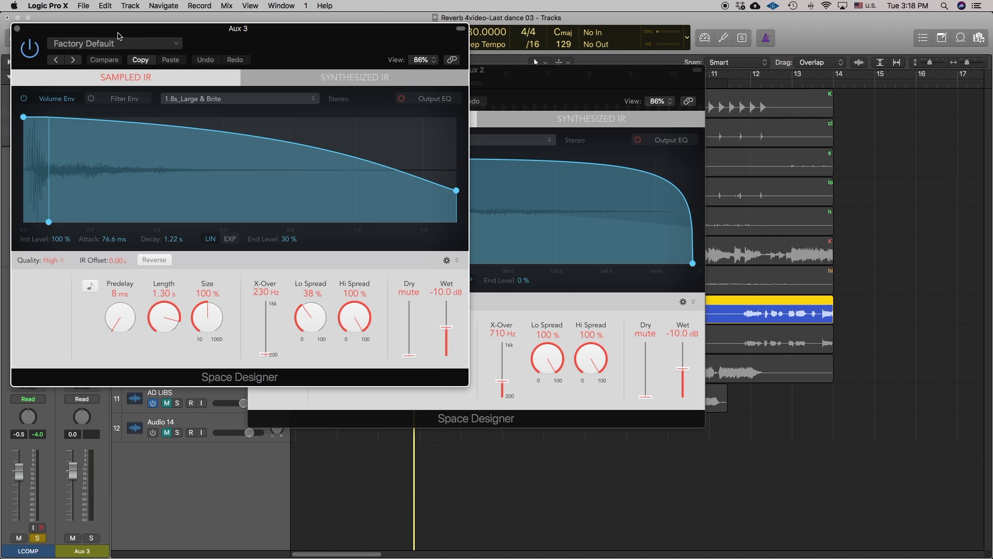
left_click_drag(118, 35, 335, 108)
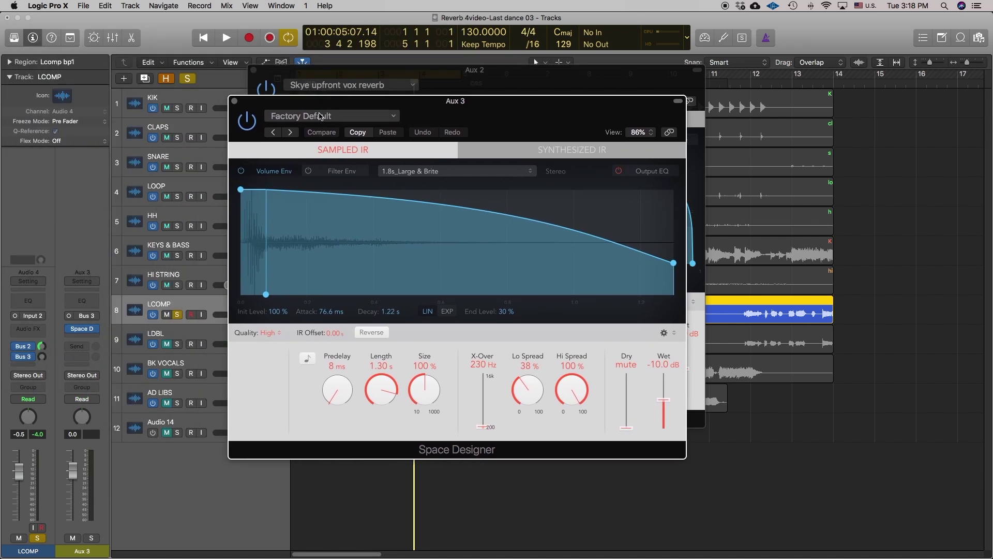
left_click(302, 117)
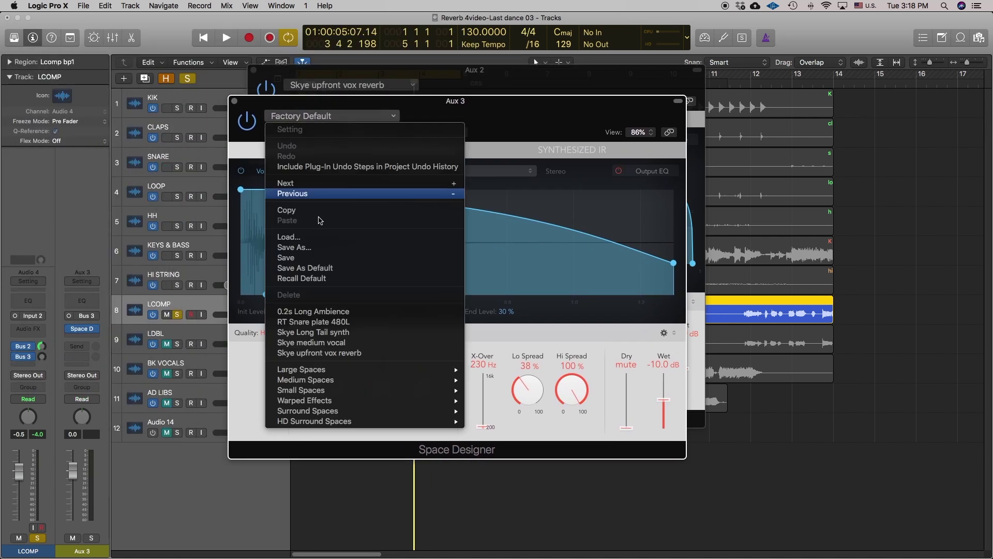
left_click(313, 343)
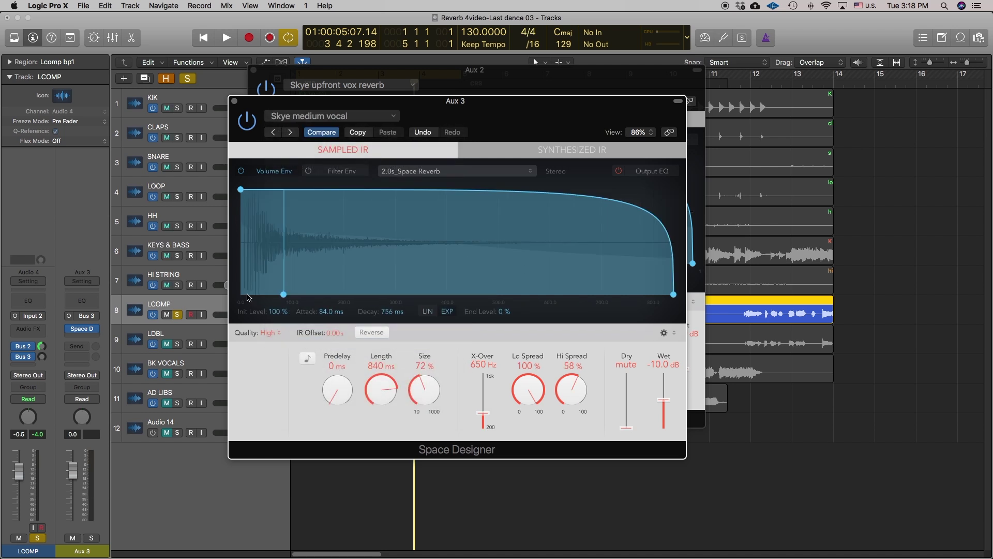
Step: Set the LCOMP Bus 3 send to about -14.2 with LCOMP unsoloed, and name Aux 2 'Close Vox rev'
key("space")
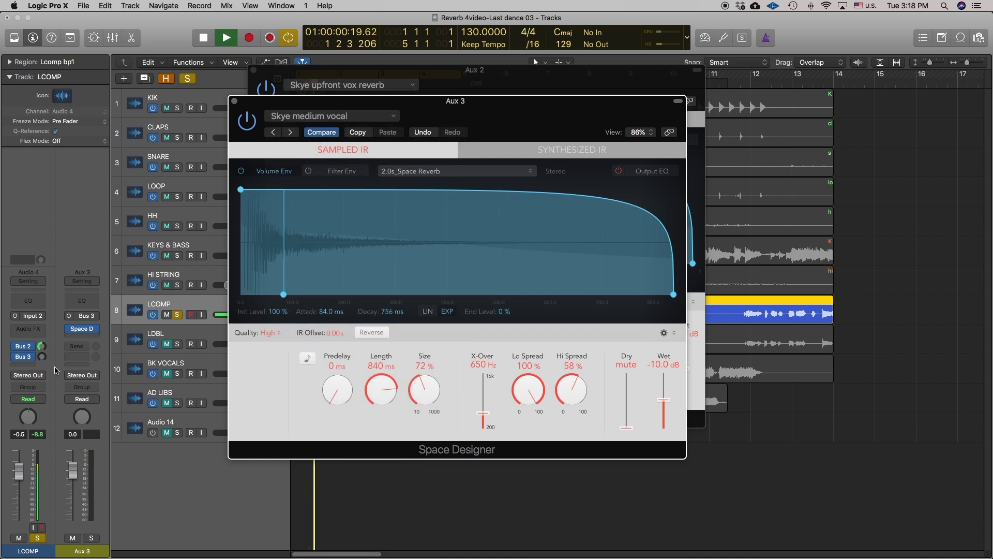
left_click(41, 357)
left_click_drag(42, 356, 42, 310)
left_click(42, 356)
left_click_drag(42, 356, 46, 354)
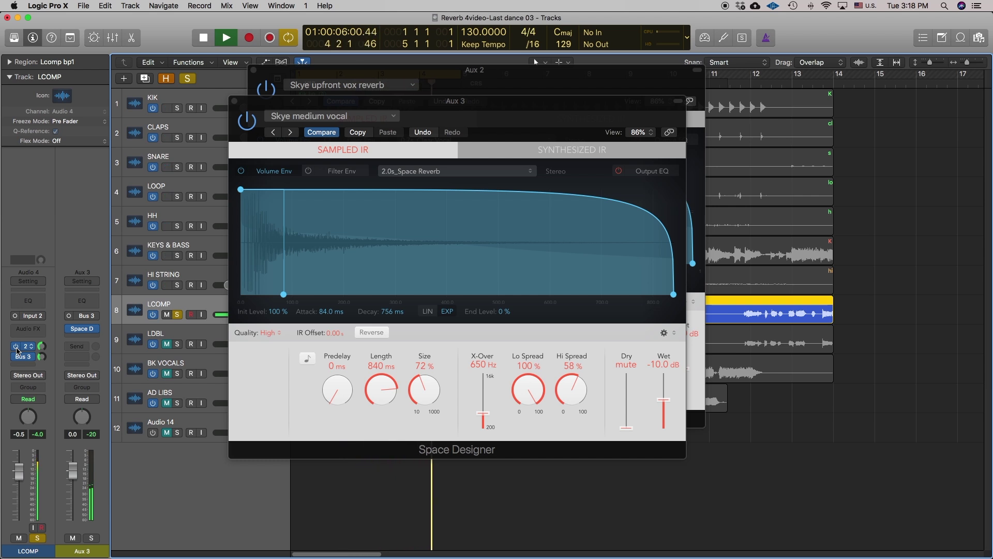
left_click(38, 538)
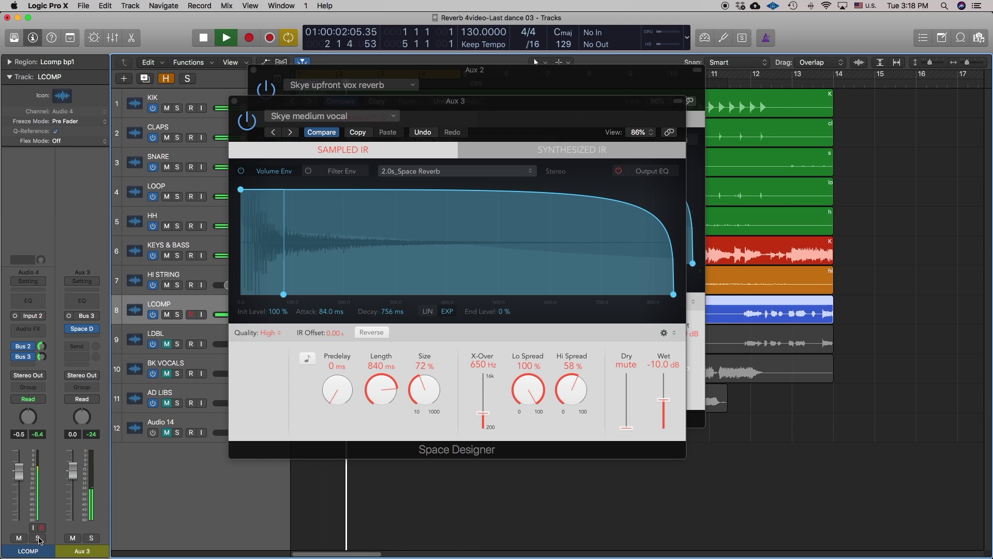
left_click_drag(41, 356, 41, 361)
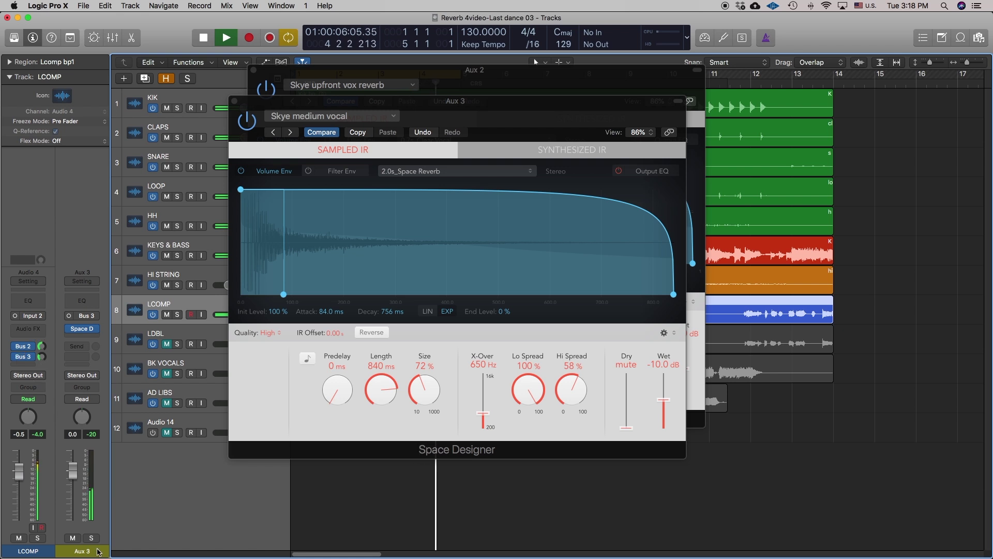
key("space")
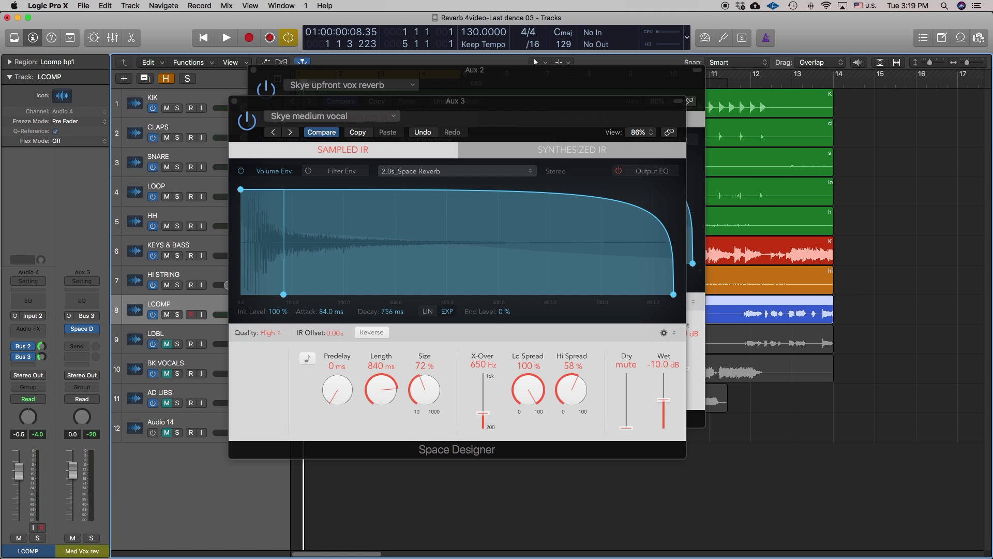
left_click(43, 347)
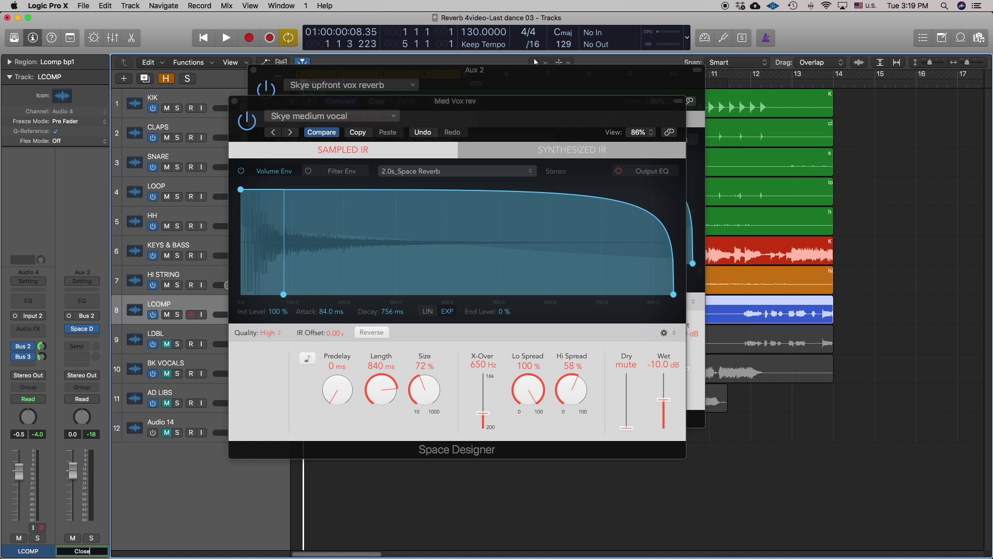
key("Return")
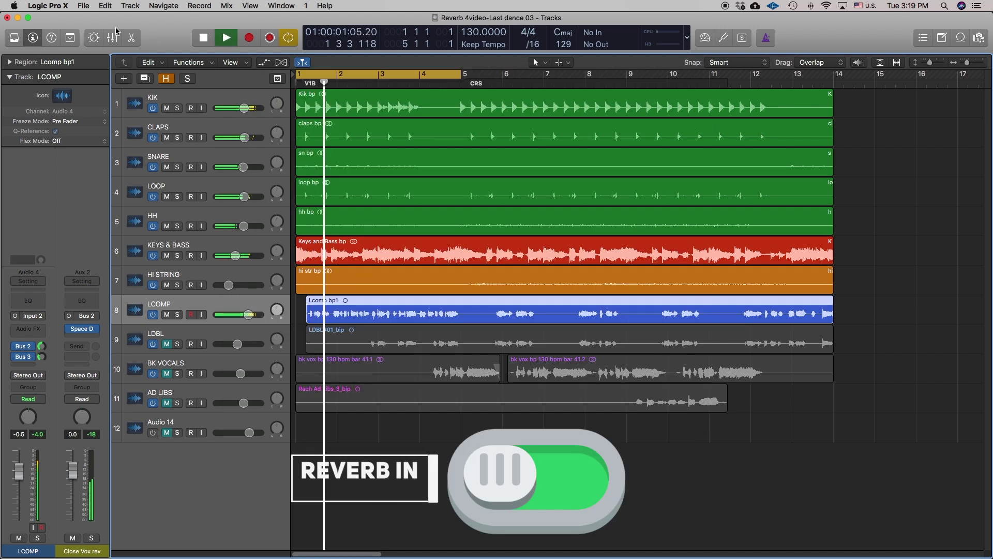
Step: In the mixer, mute both the Close Vox rev and Med Vox rev returns, then stop playback
left_click(110, 40)
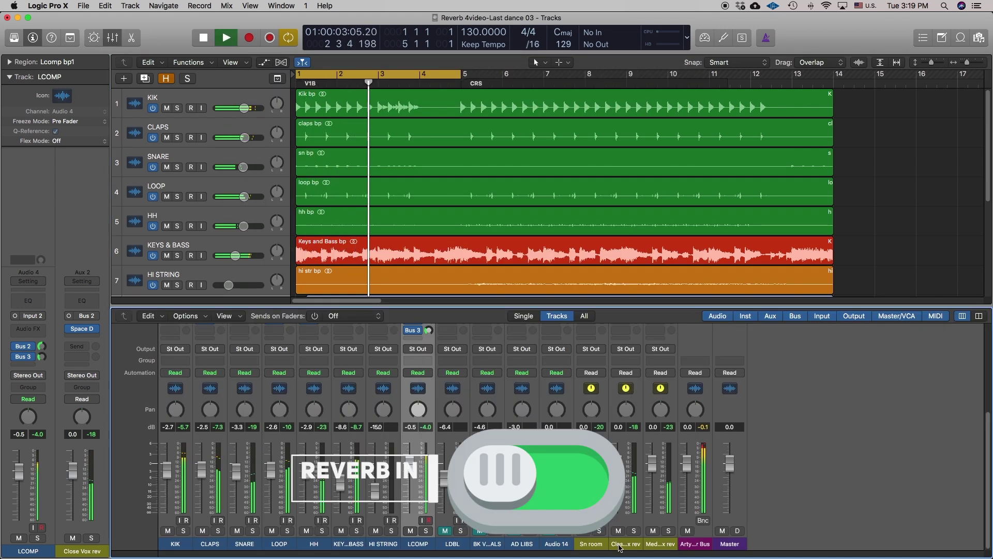
left_click_drag(624, 548, 652, 533)
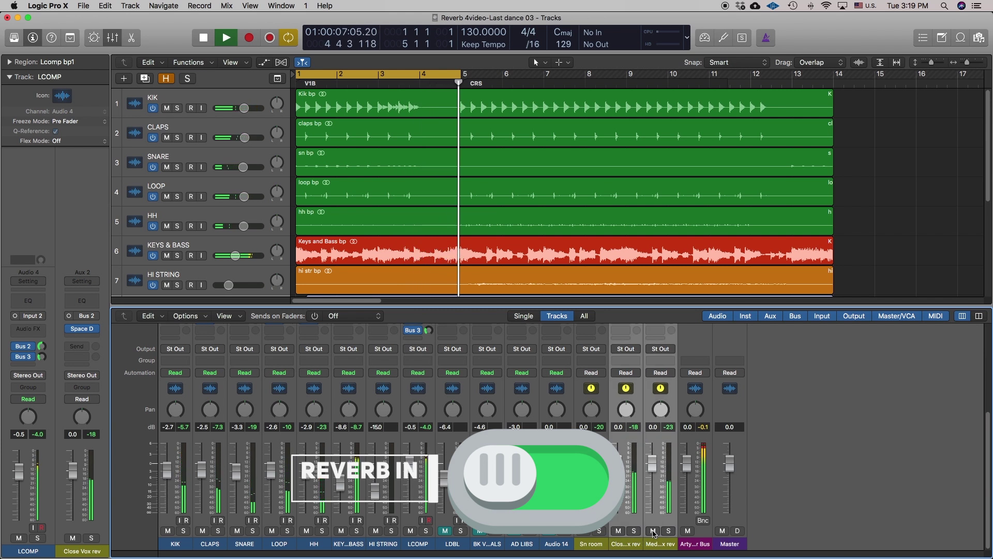
left_click(654, 532)
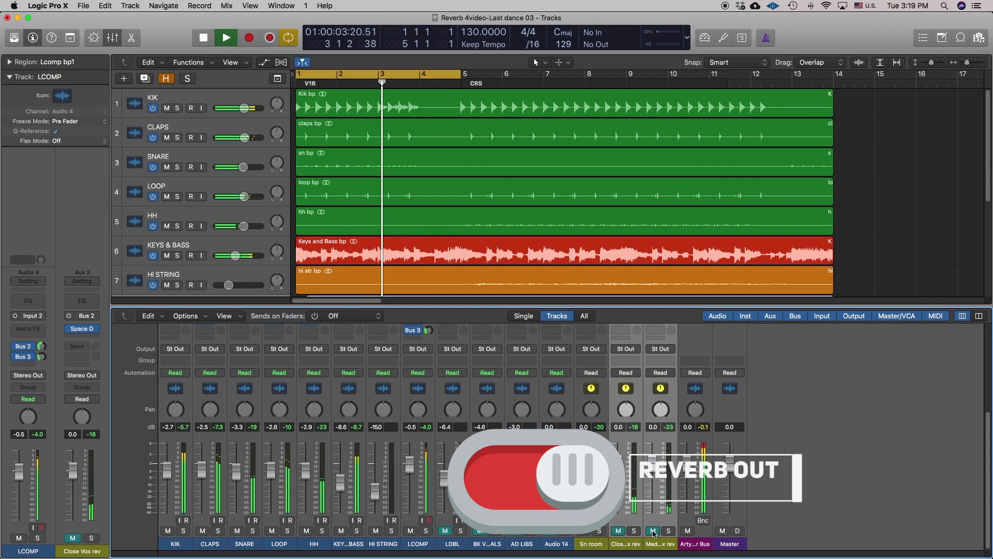
left_click(654, 531)
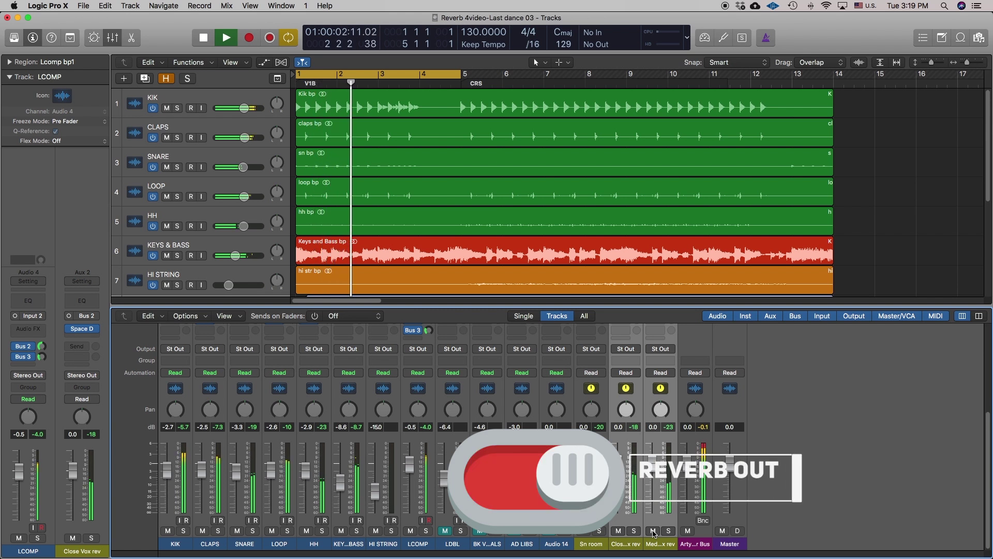
left_click(653, 531)
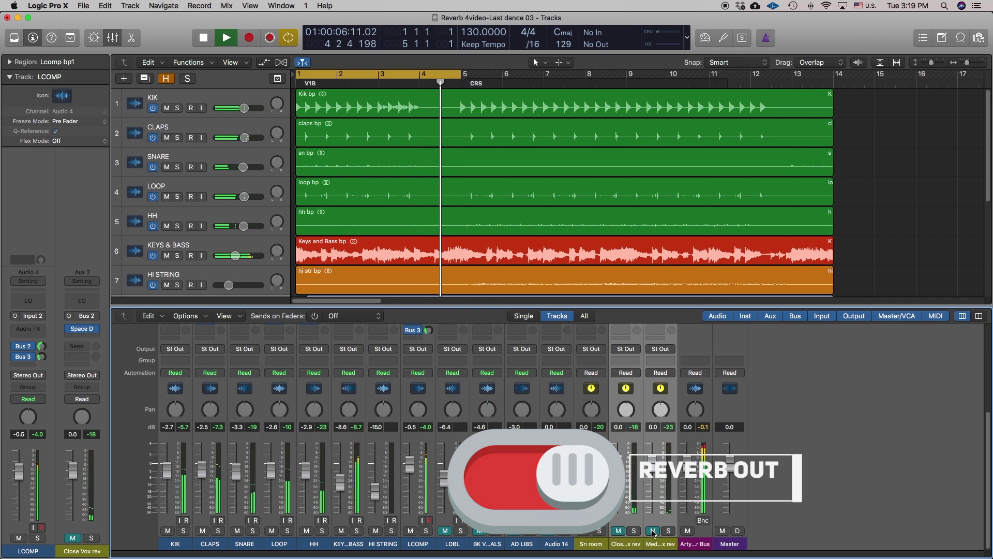
key("space")
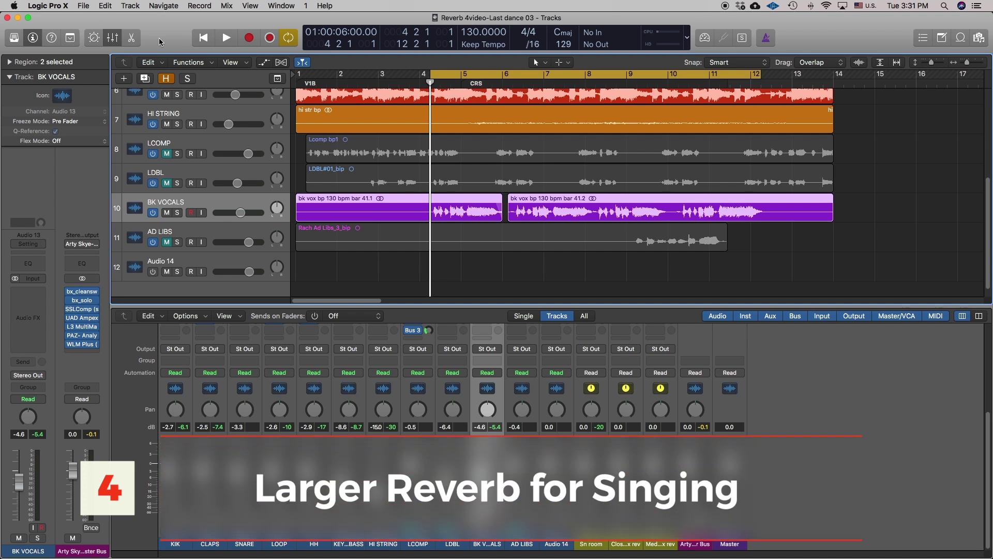
Step: With BK VOCALS soloed during playback, send it to Bus 4 and add a stereo ChromaVerb on Aux 4
key("space")
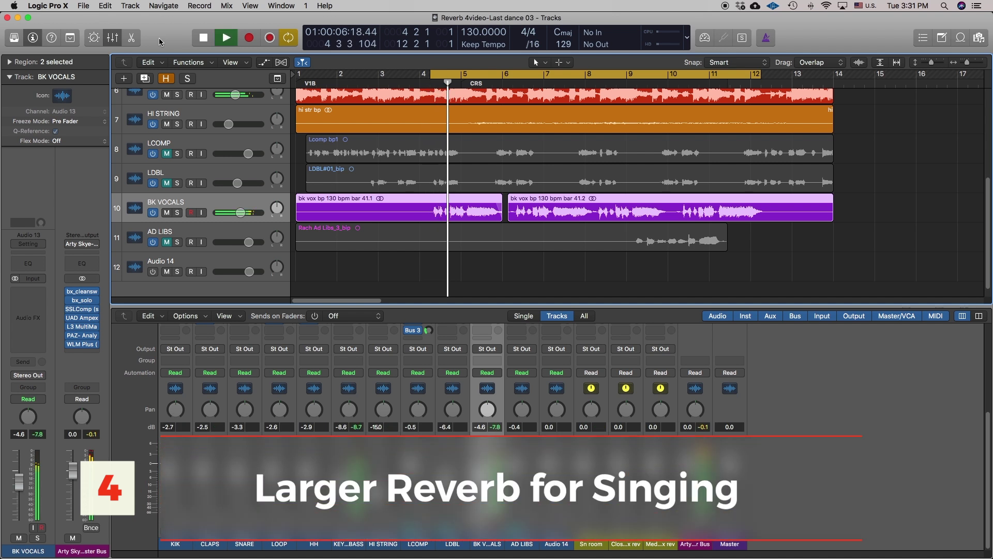
left_click(178, 213)
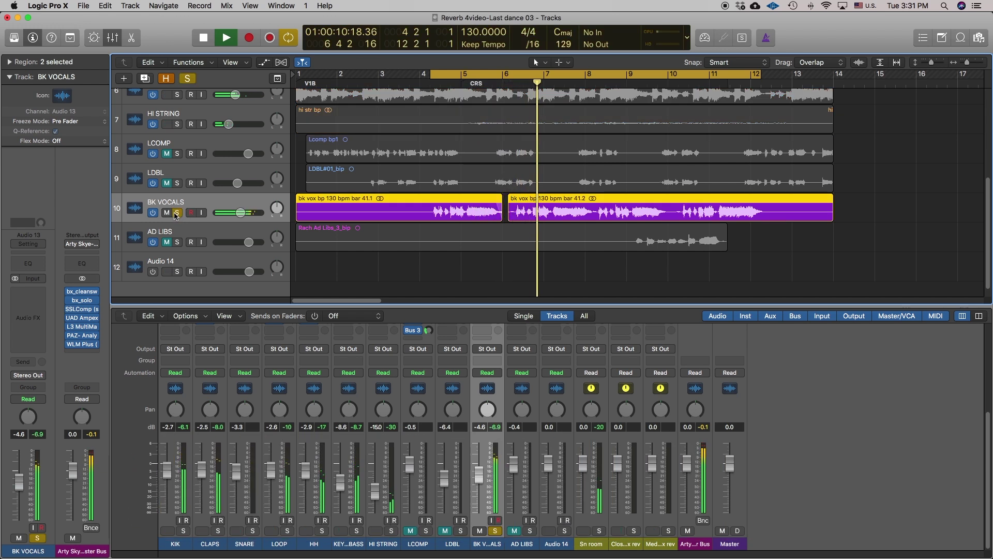
left_click(28, 361)
mouse_move(39, 415)
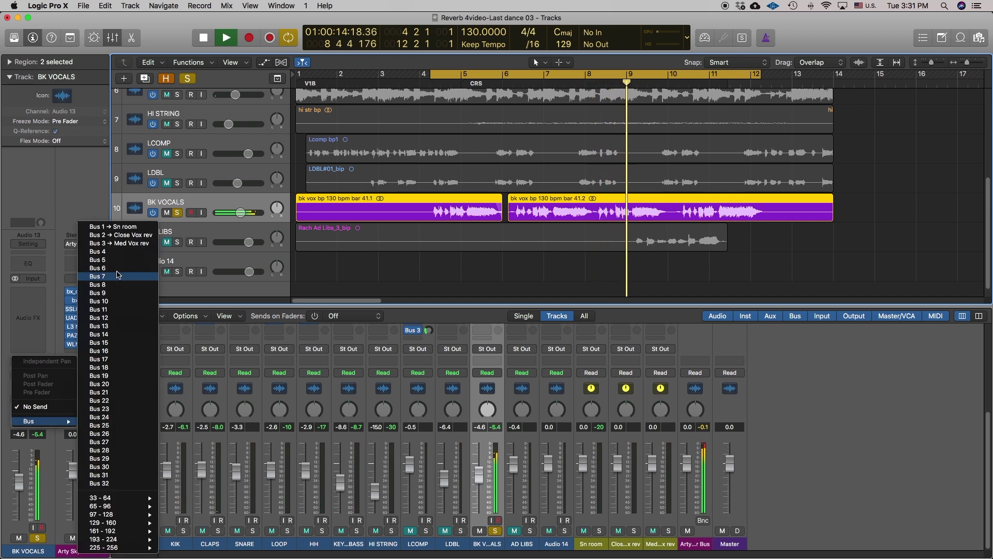
left_click(117, 256)
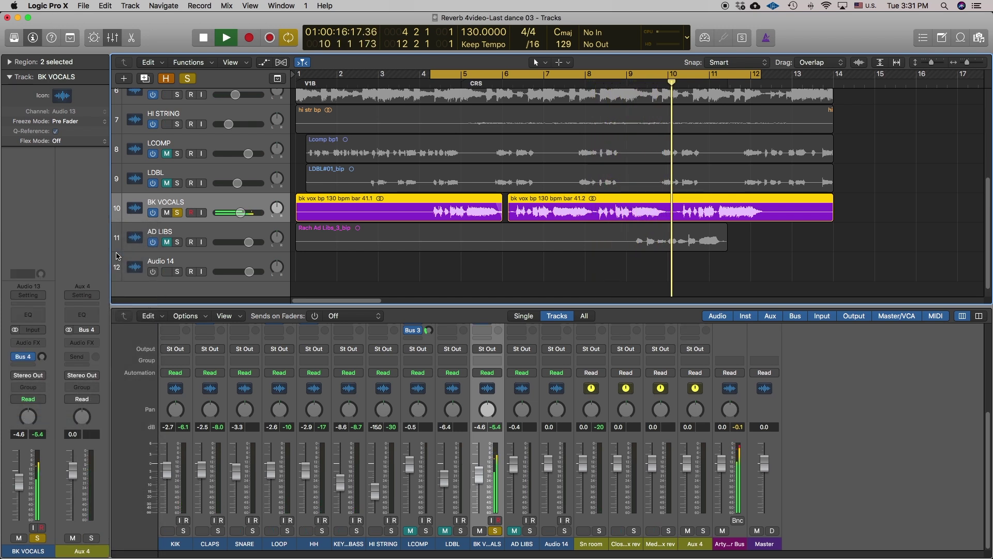
left_click(87, 342)
mouse_move(119, 371)
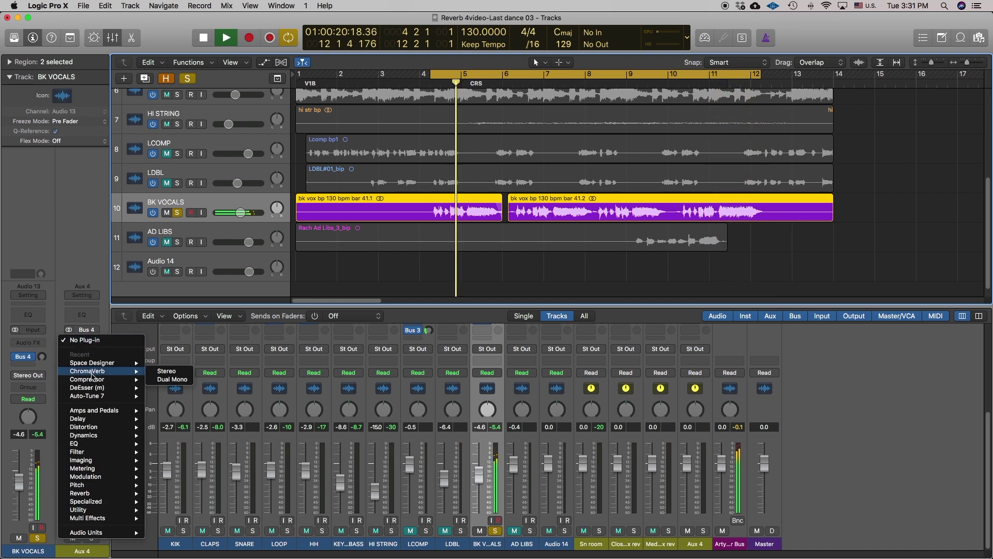
left_click(160, 372)
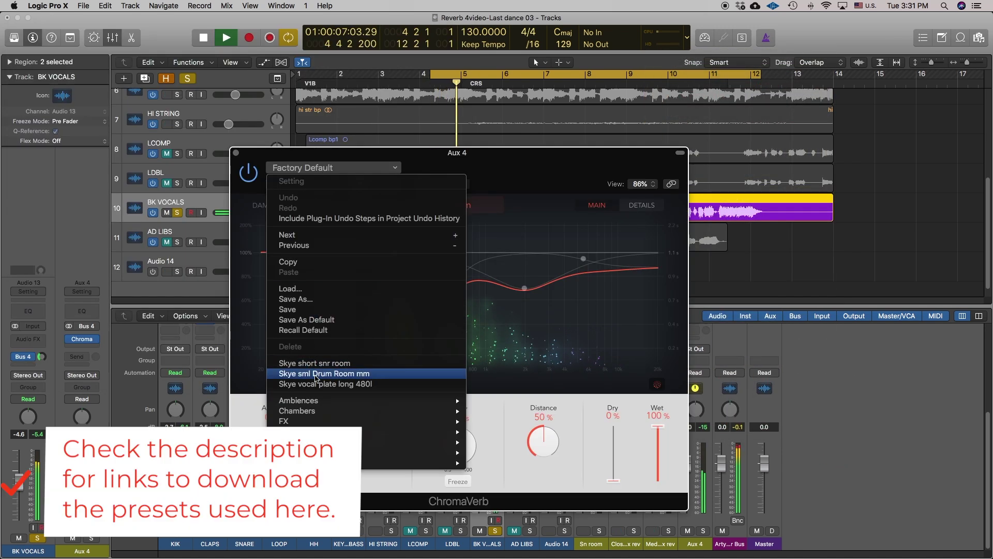
Step: Load Skye vocal plate long 480l, set the BK VOCALS send, shorten decay to 1.80 s, and unsolo BK VOCALS
left_click(318, 385)
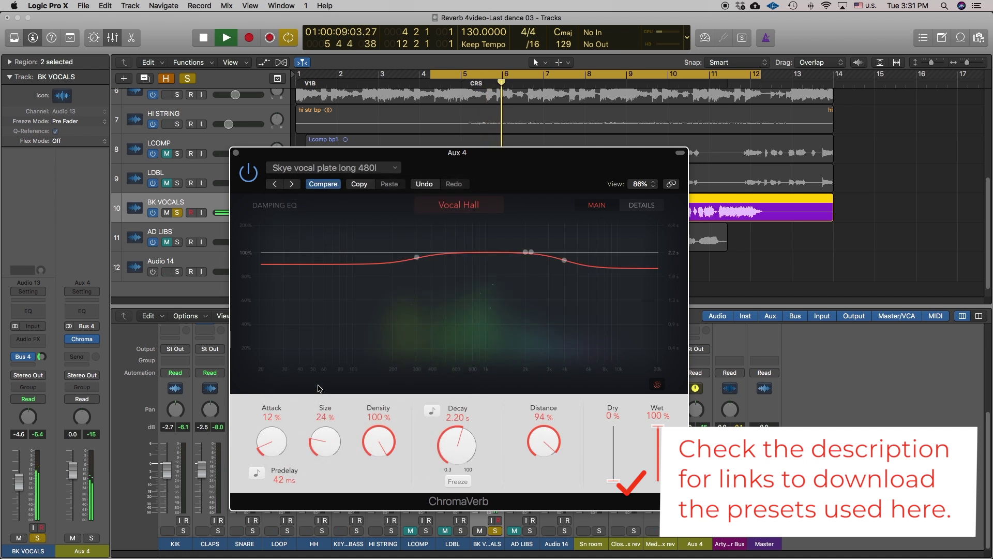
left_click_drag(42, 357, 43, 362)
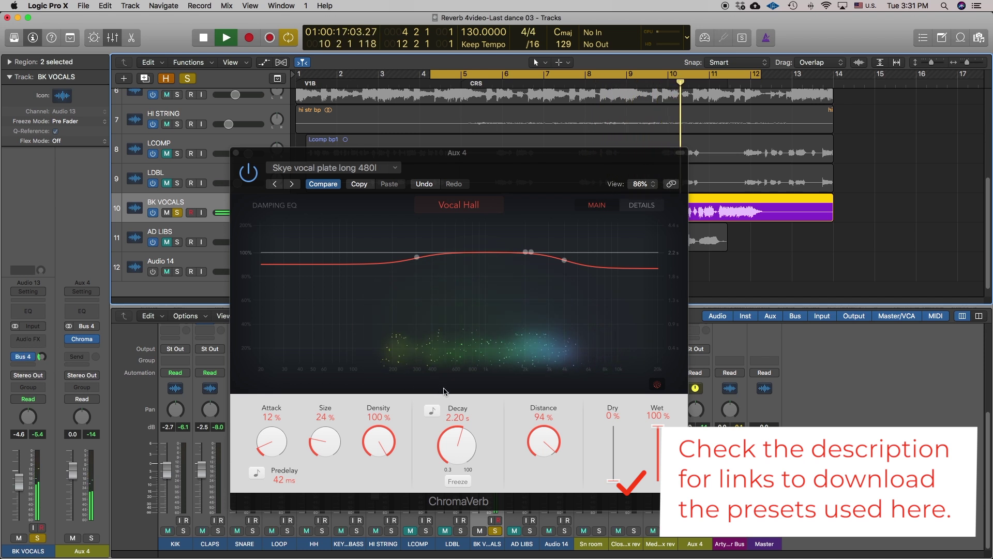
left_click_drag(456, 436, 456, 441)
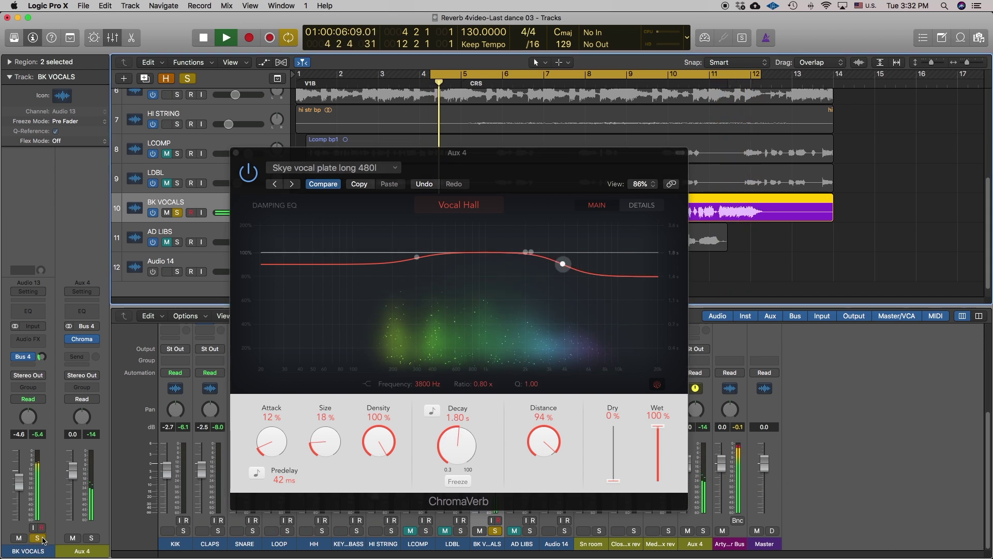
left_click(42, 539)
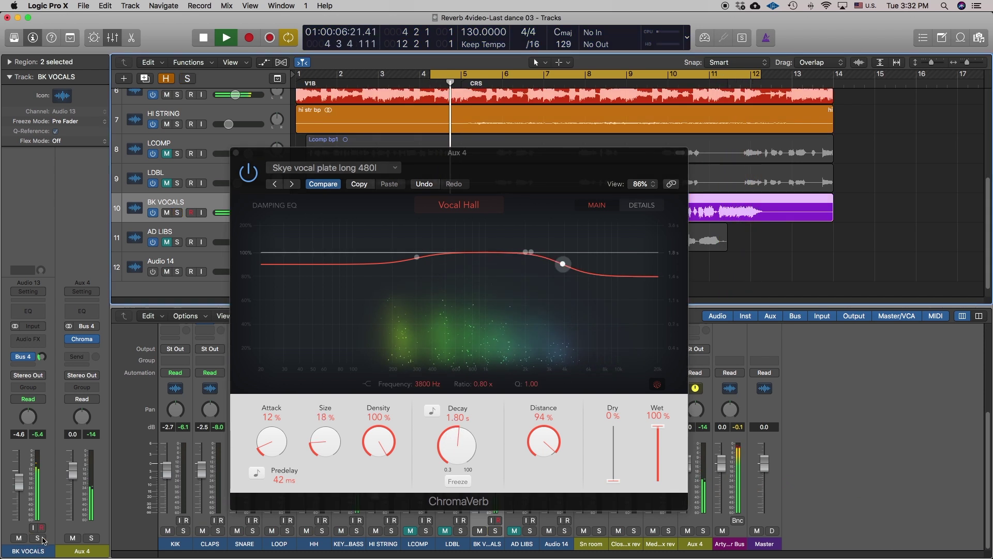
Step: Rename the Aux 4 channel to 'Big Vox Reverb' and stop playback
double_click(83, 551)
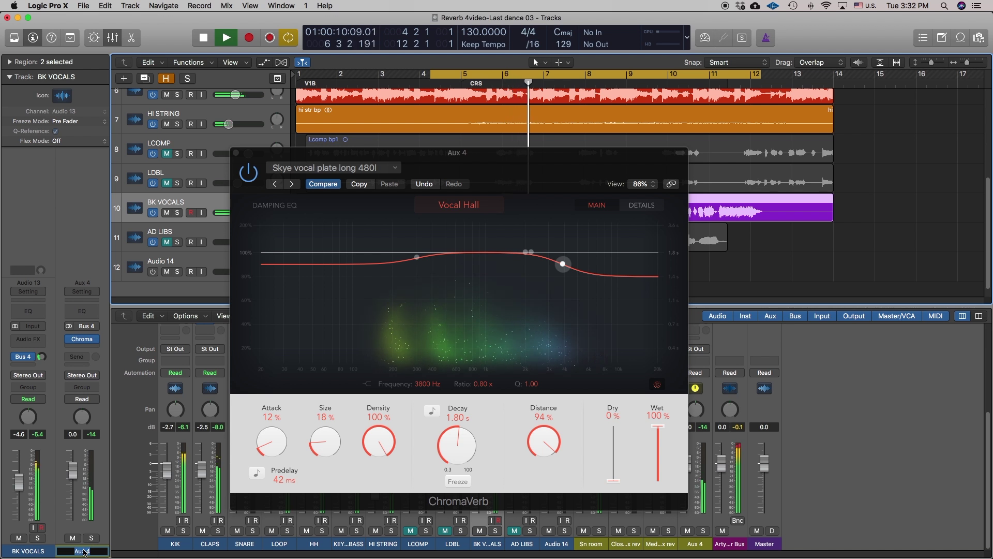
type("Big Vo")
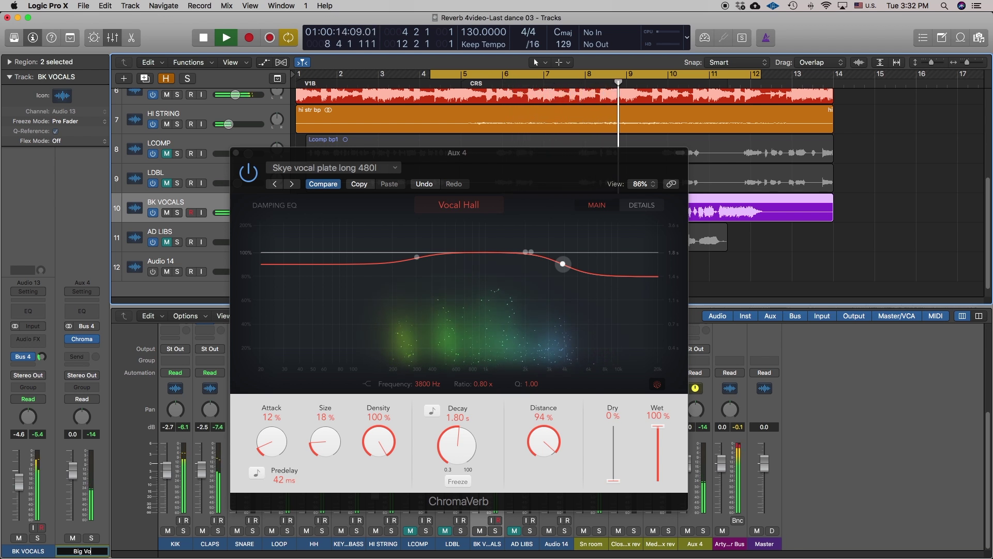
type("x Reverb")
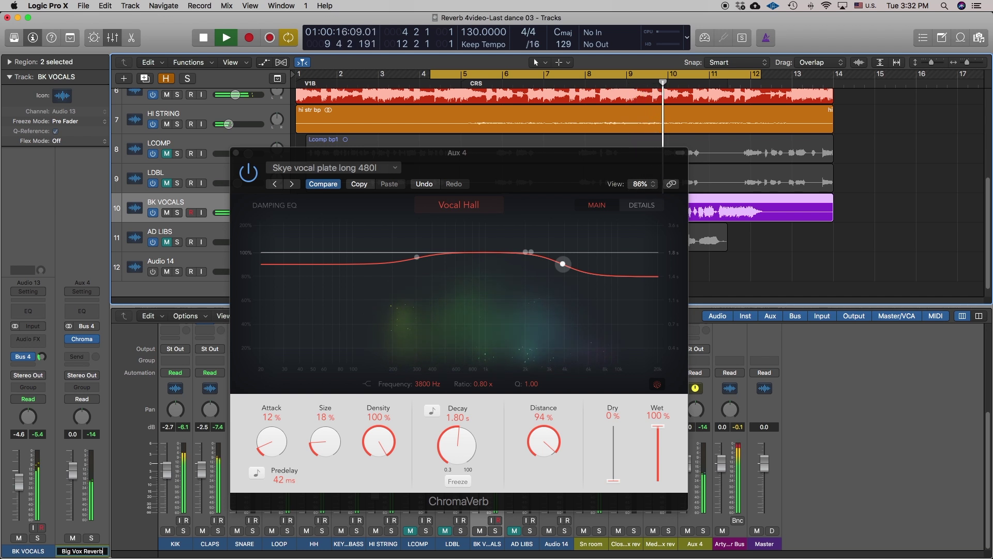
key("Return")
key("space")
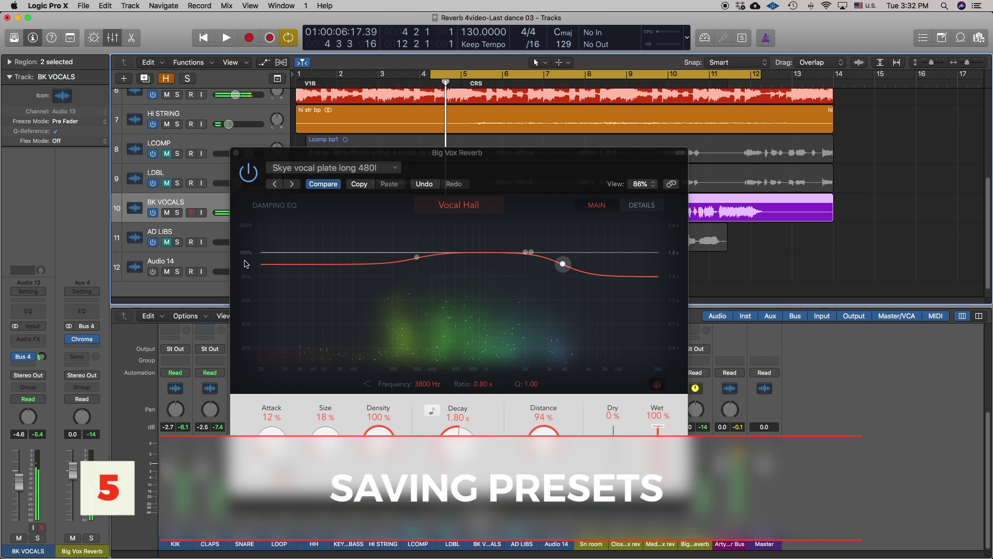
Step: Save the ChromaVerb settings as a new preset named 'Skye vocal plate long/med'
left_click(321, 169)
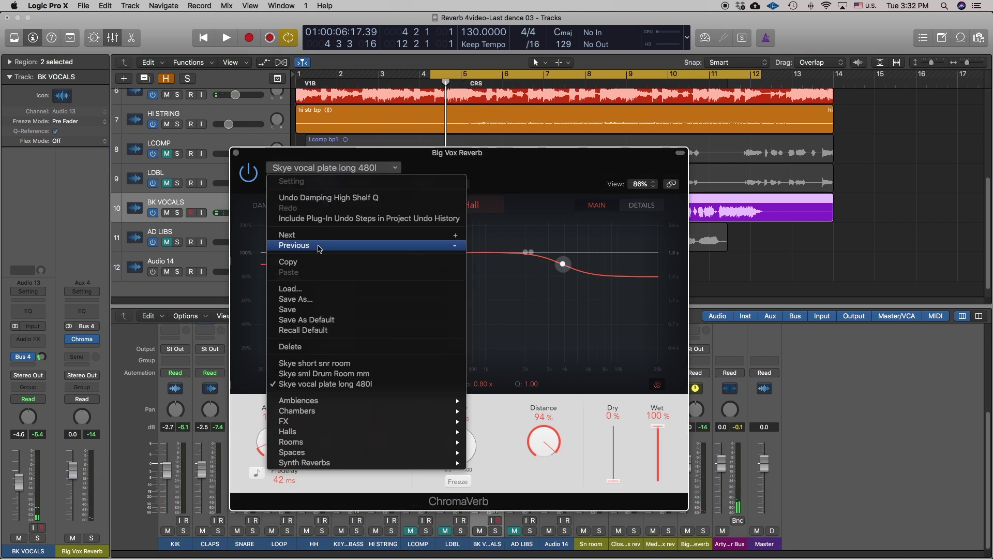
left_click(314, 299)
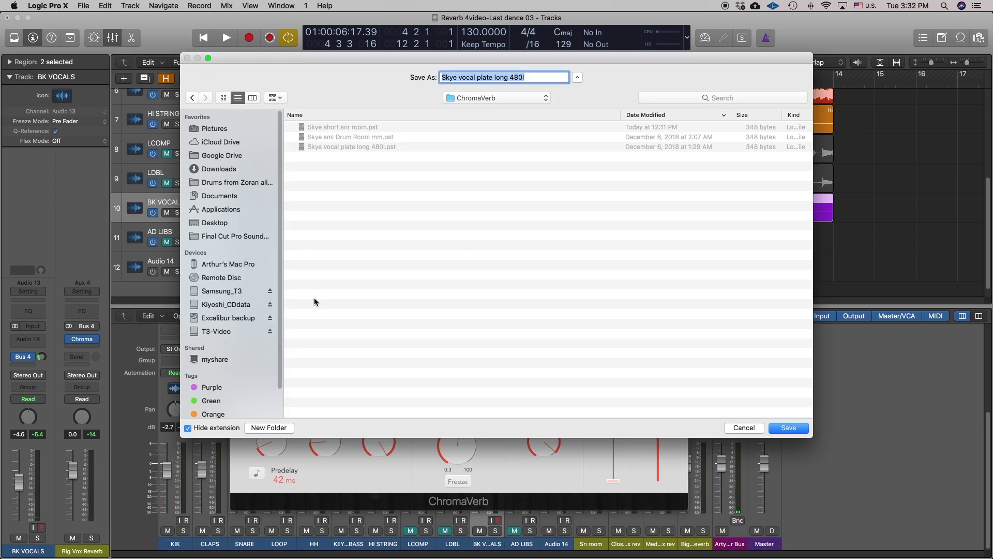
key("Right")
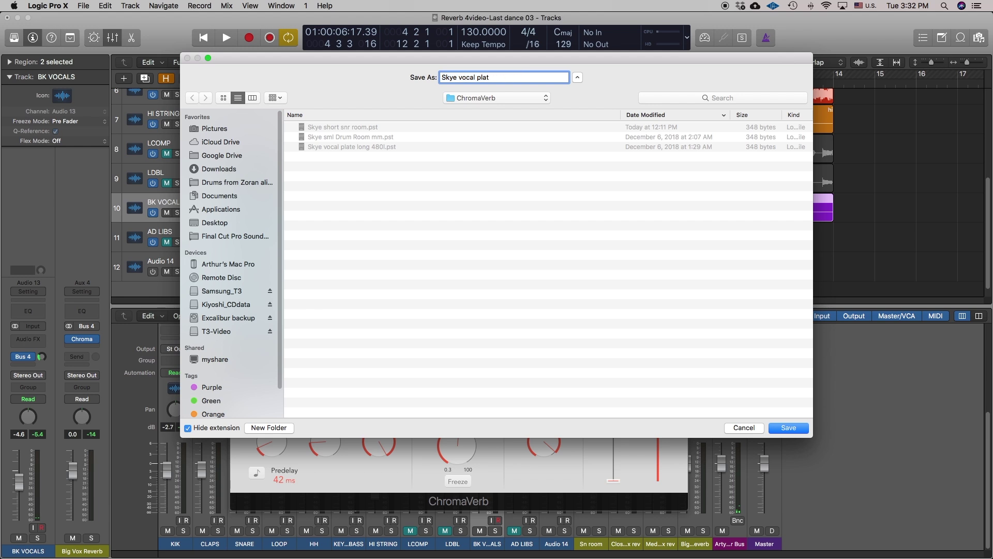
type("long/med")
key("Return")
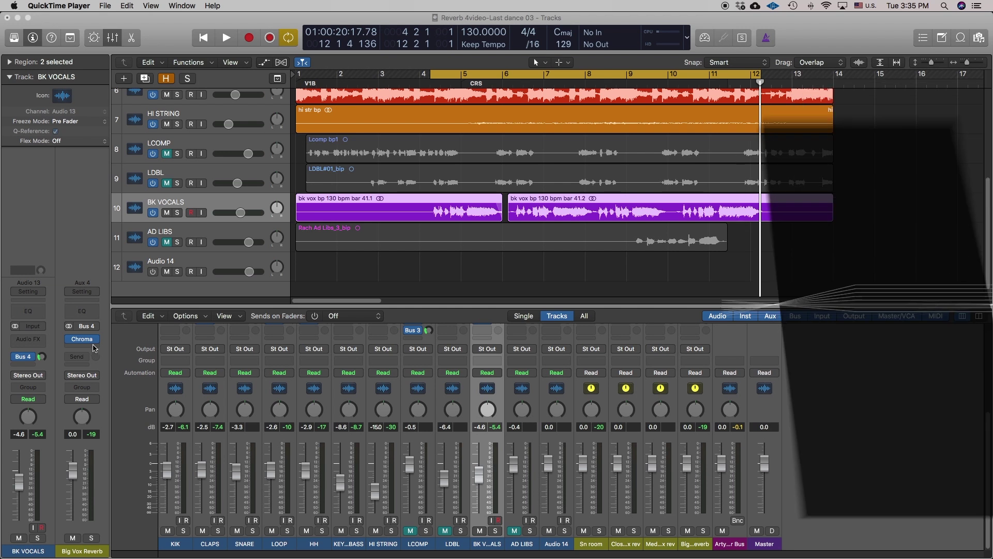
Step: Insert a stereo Compressor on Big Vox Reverb, side-chained from BK VOCALS (Audio 13)
left_click(87, 339)
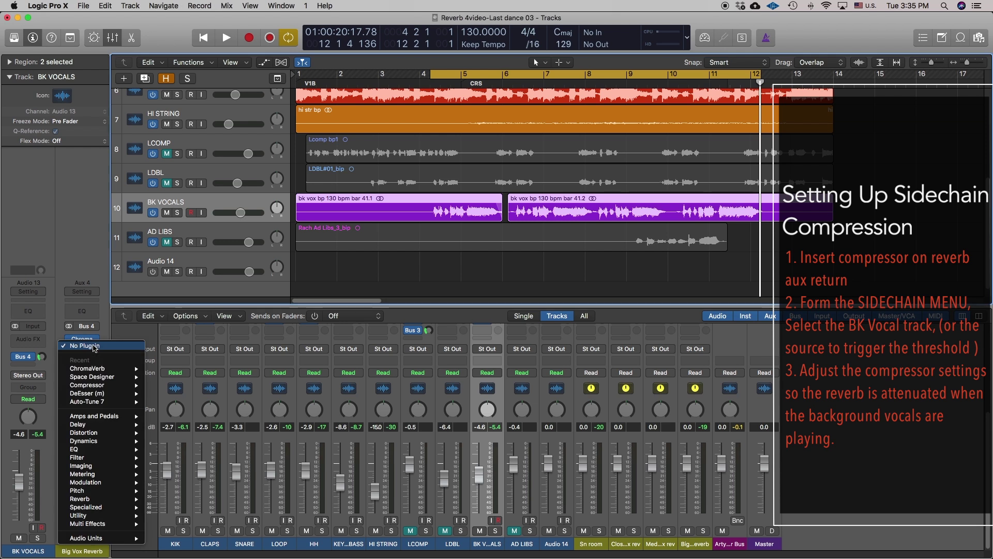
mouse_move(103, 441)
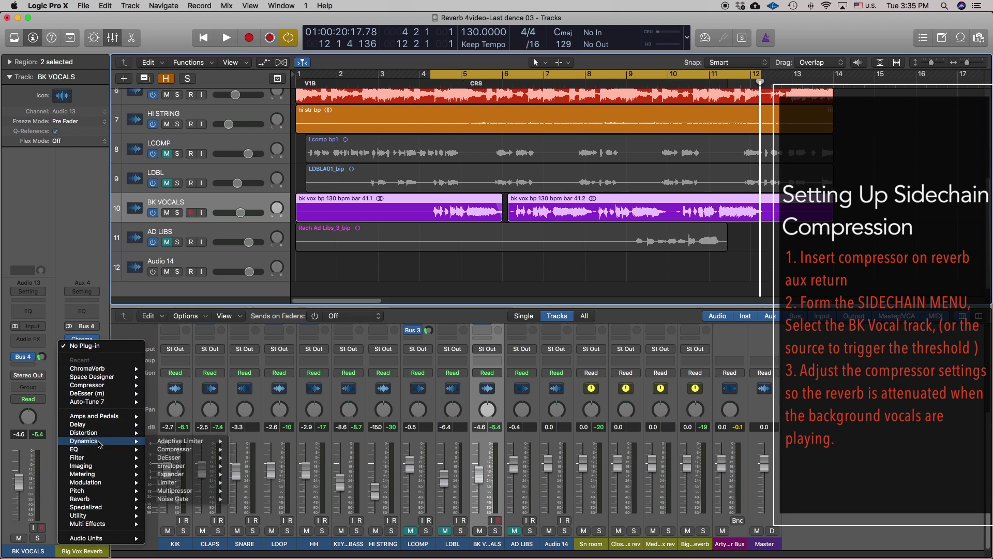
mouse_move(176, 450)
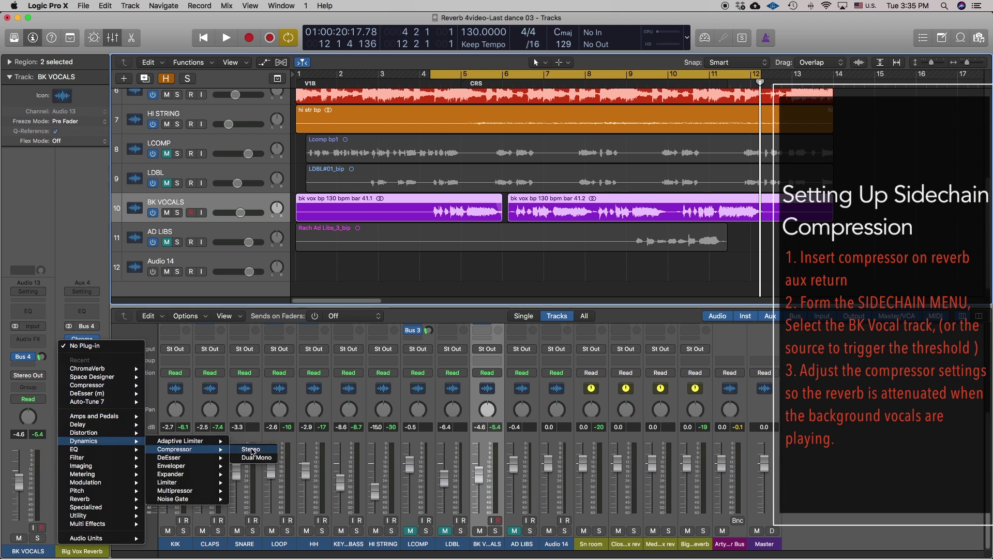
left_click(250, 450)
left_click_drag(192, 39, 384, 99)
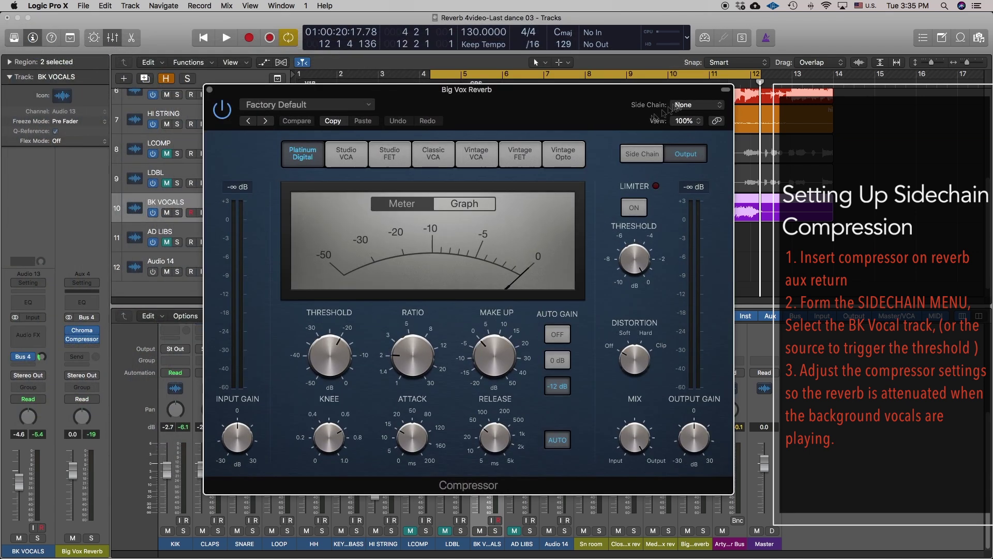
left_click(683, 105)
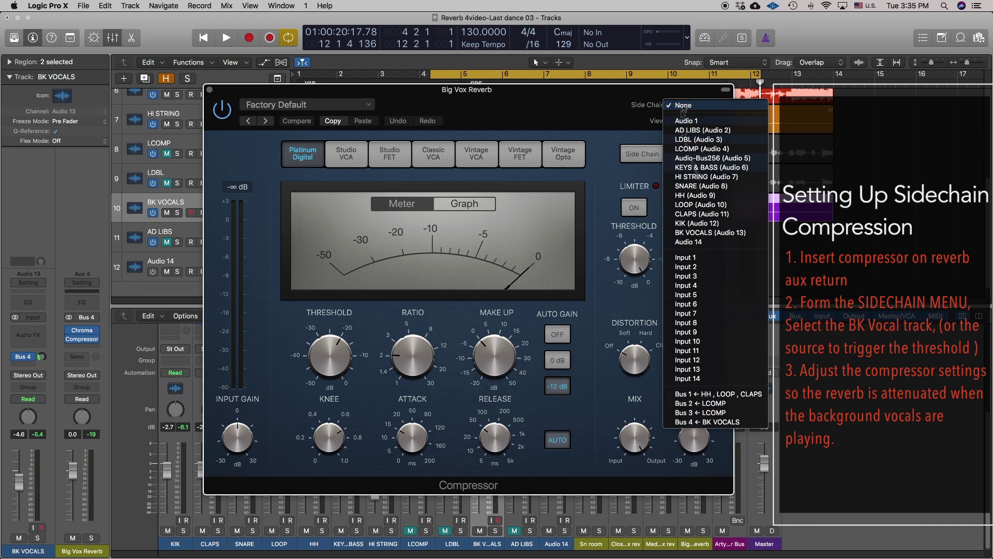
left_click(693, 237)
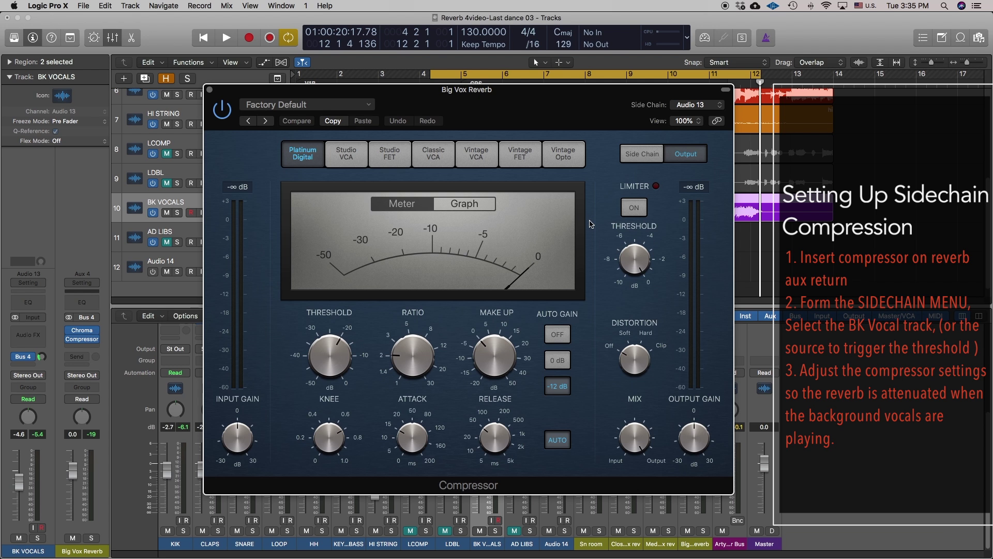